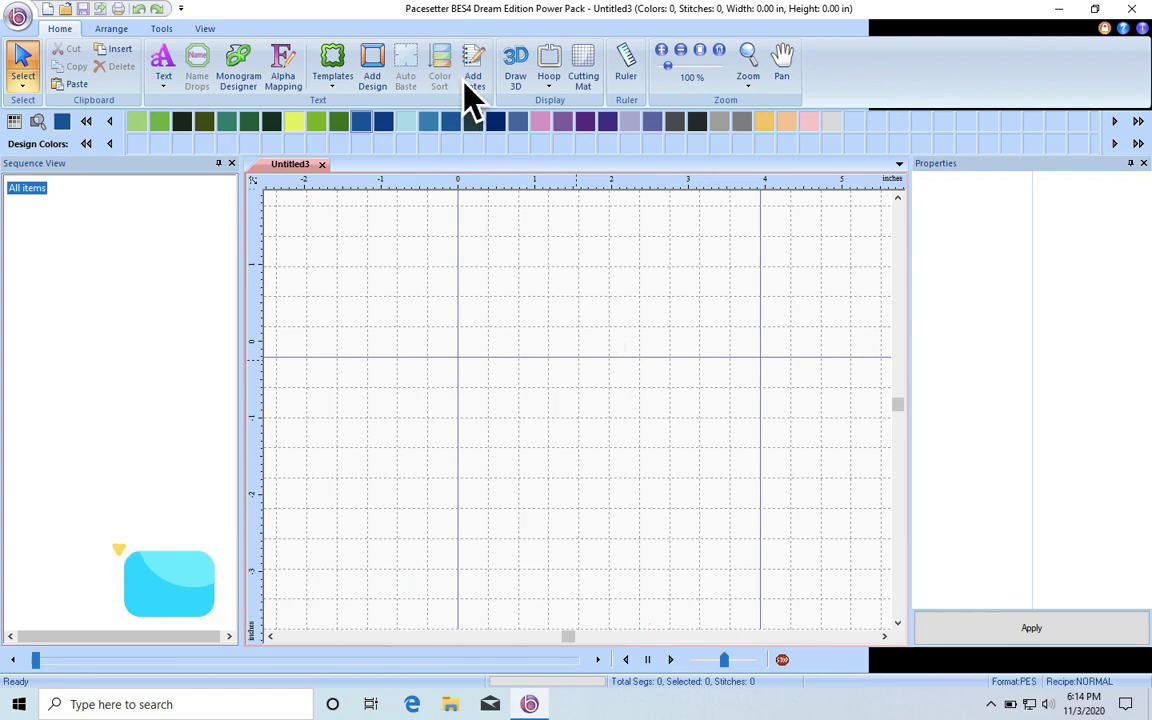
Set the hoop to the 180mm X 130mm multi-needle frame and display it in the workspace
click(556, 88)
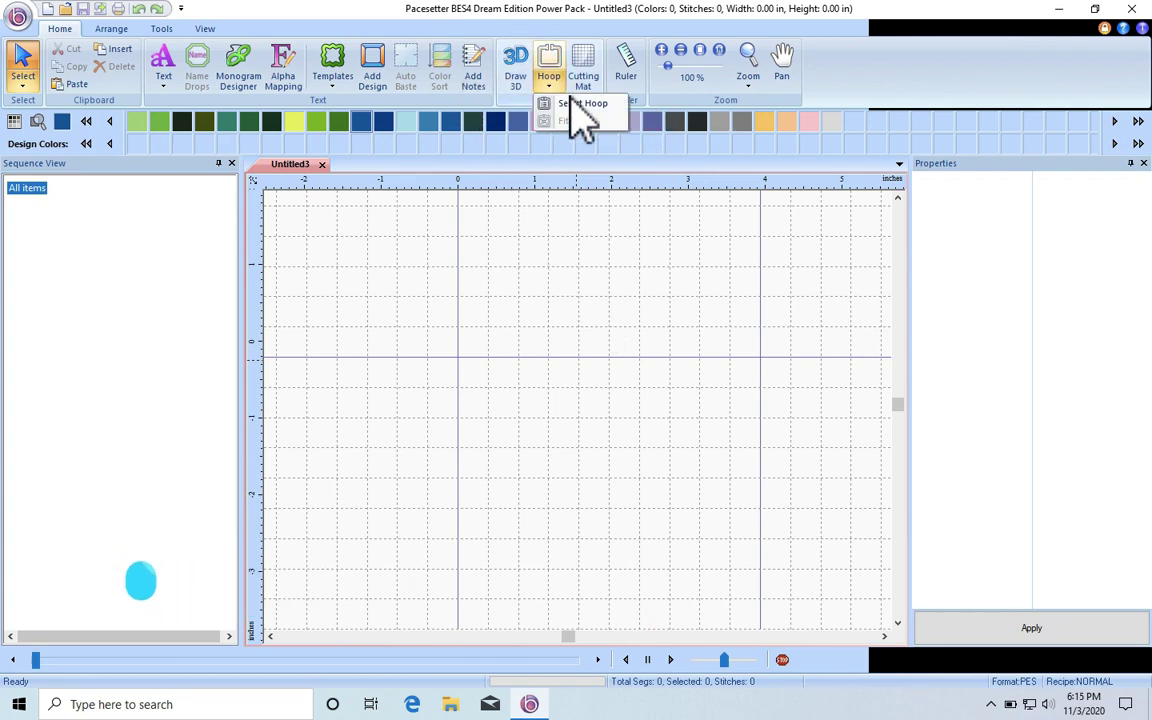
click(588, 106)
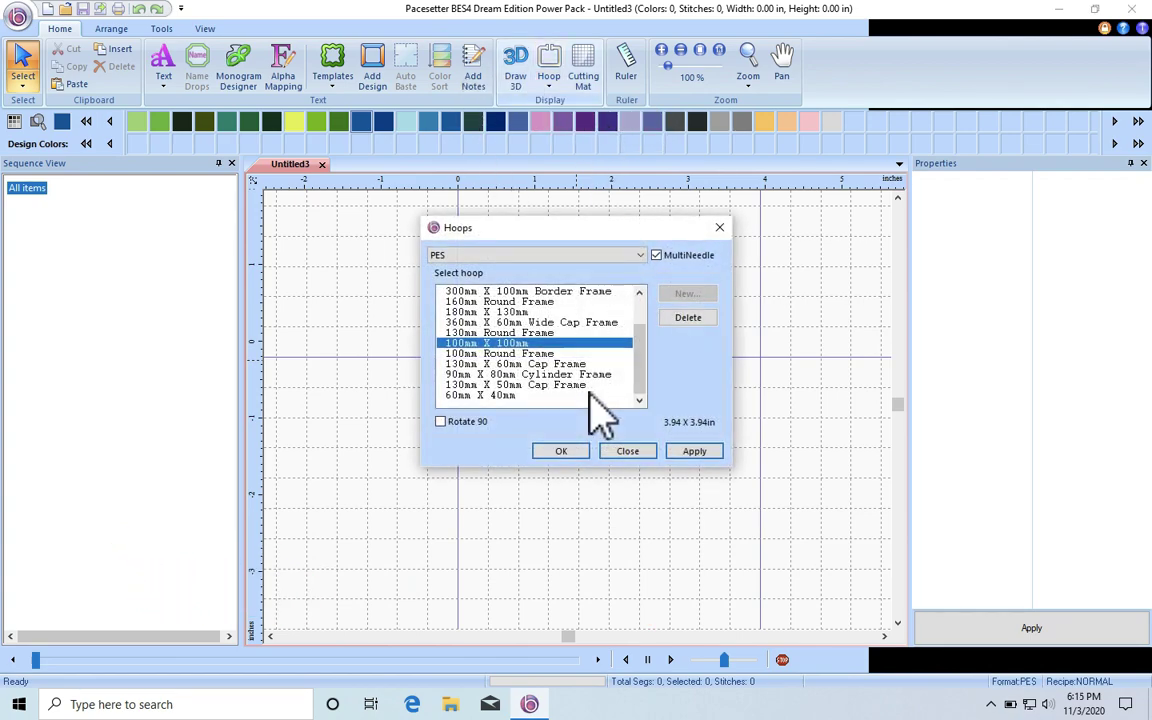
scroll(643, 368, up, 1)
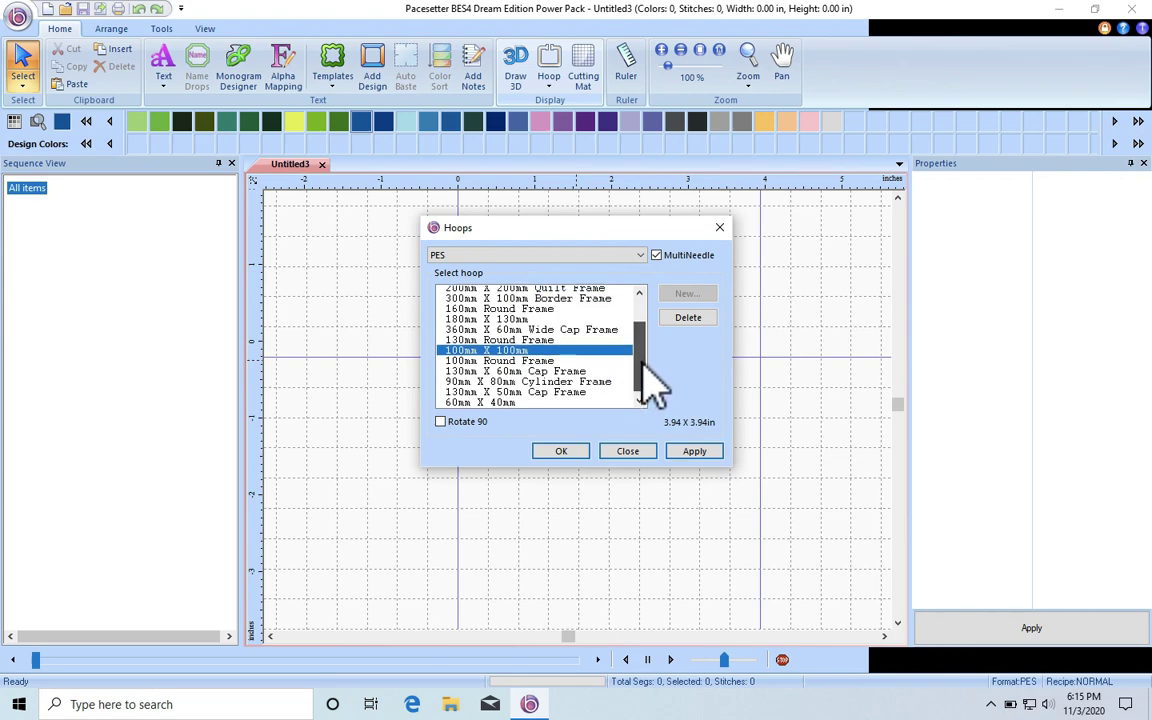
click(603, 324)
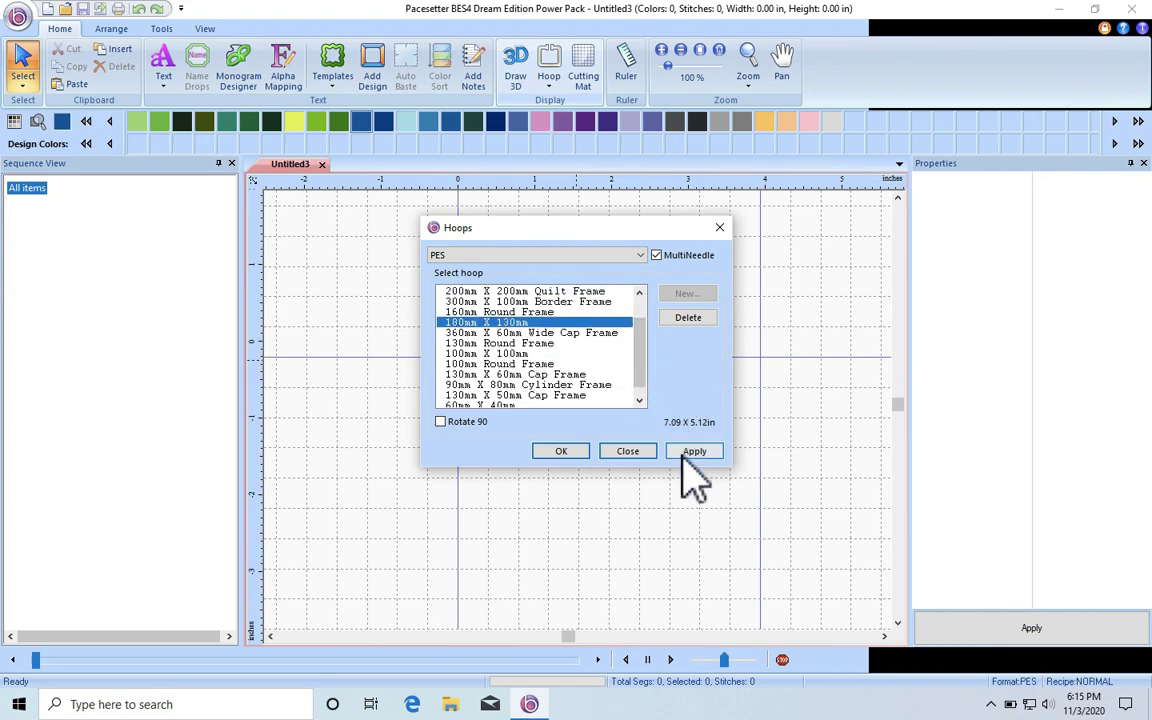
click(560, 451)
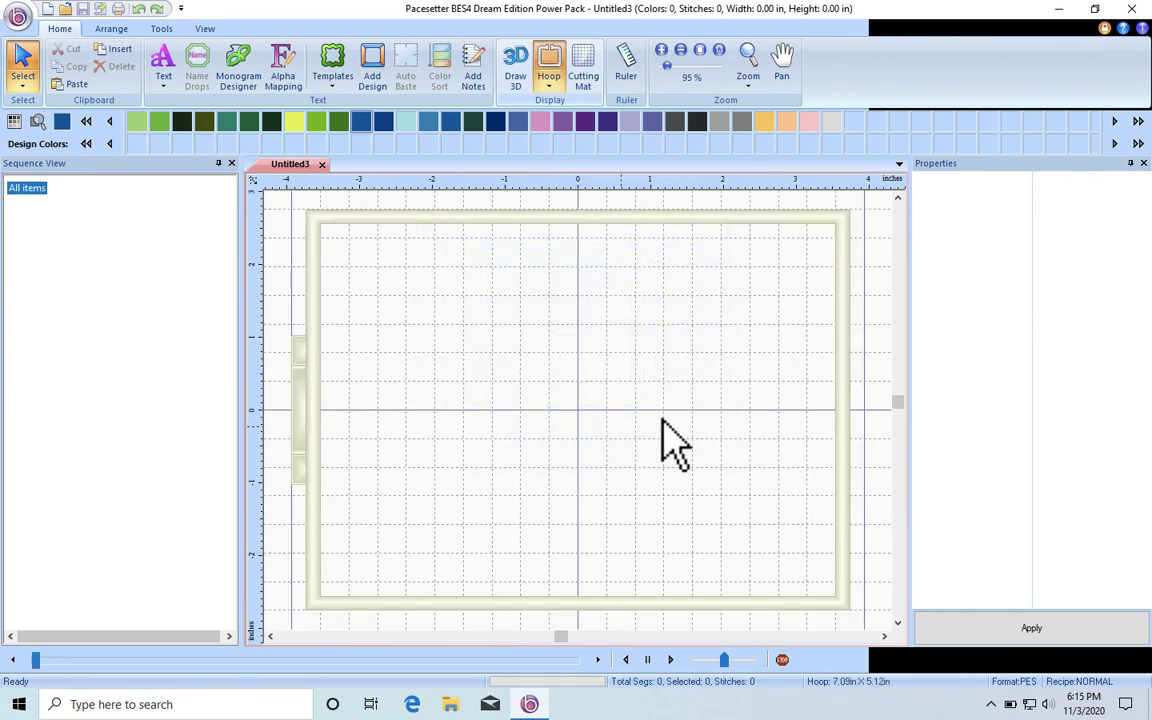
scroll(560, 470, down, 3)
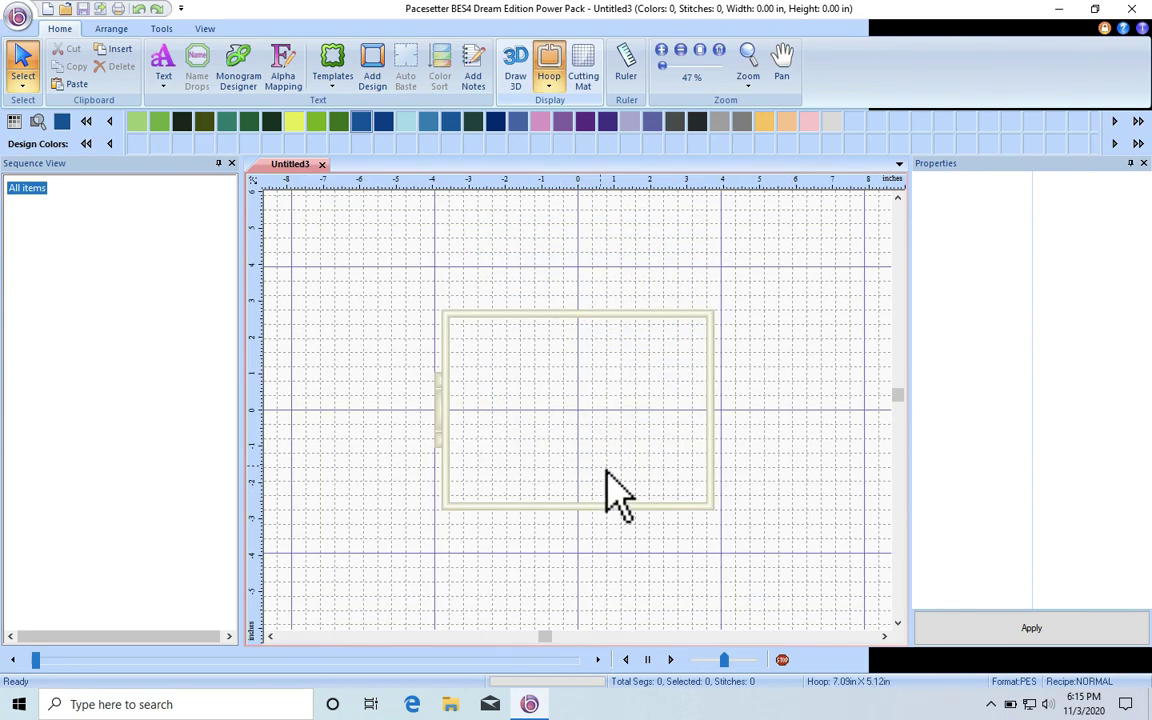
scroll(612, 472, up, 2)
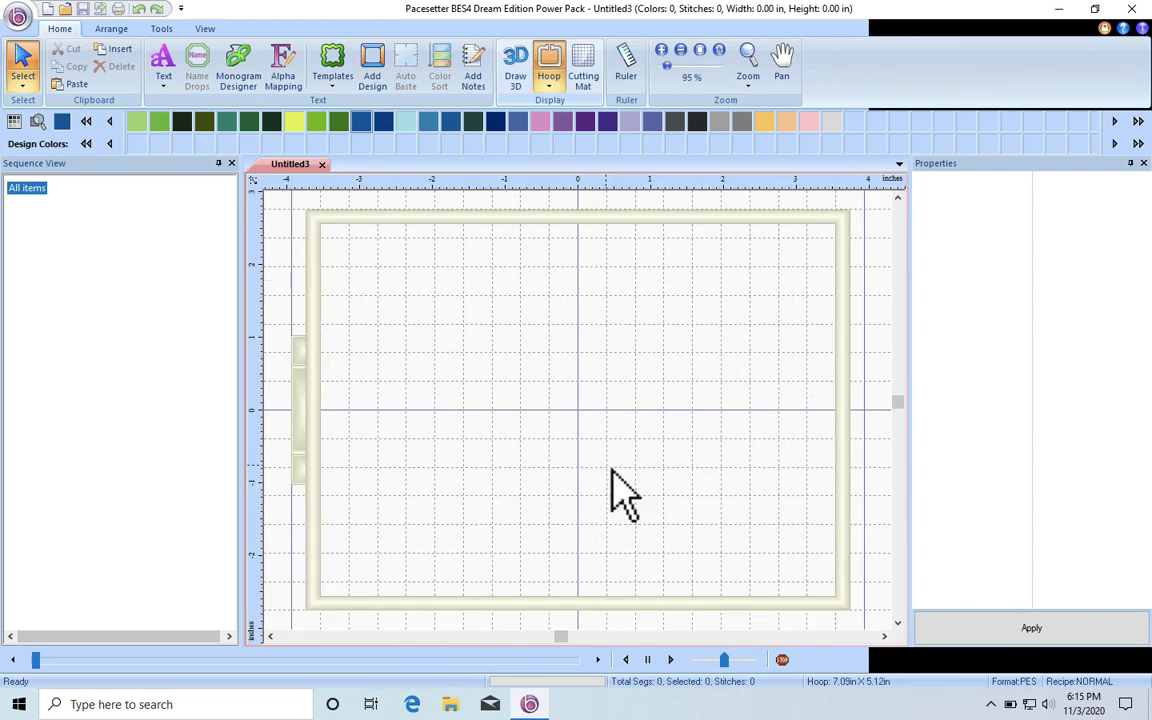
Change the workspace background color to the basic light grey (192, 192, 192)
click(204, 29)
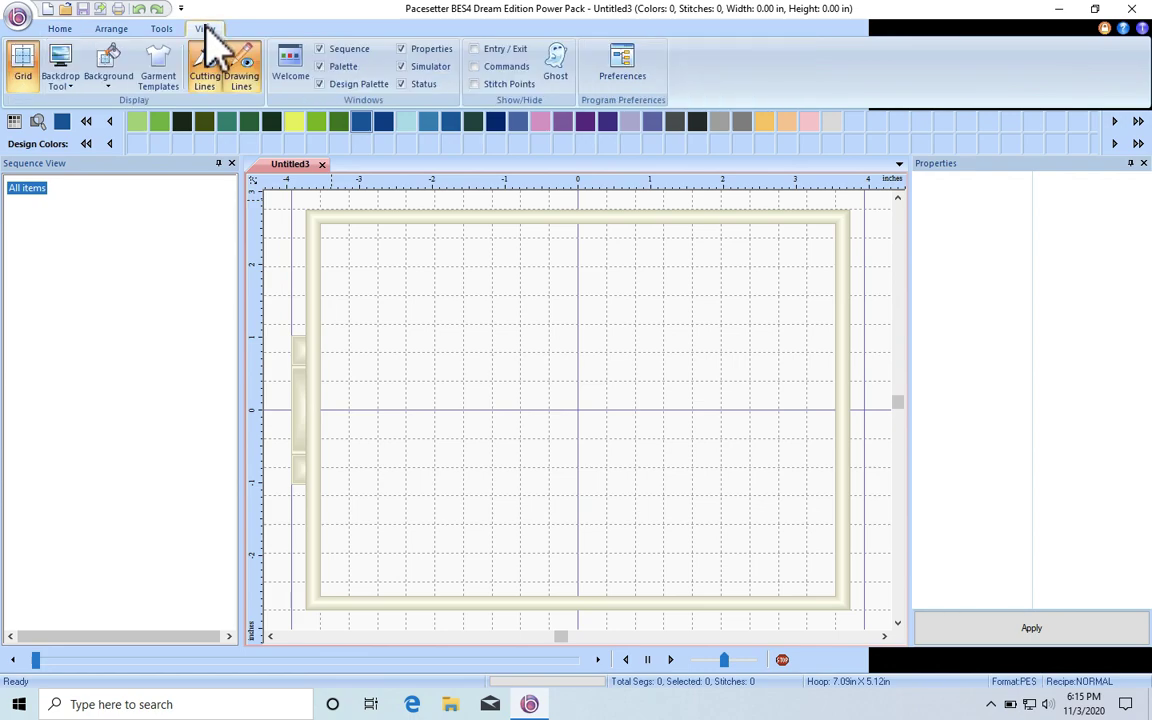
click(112, 88)
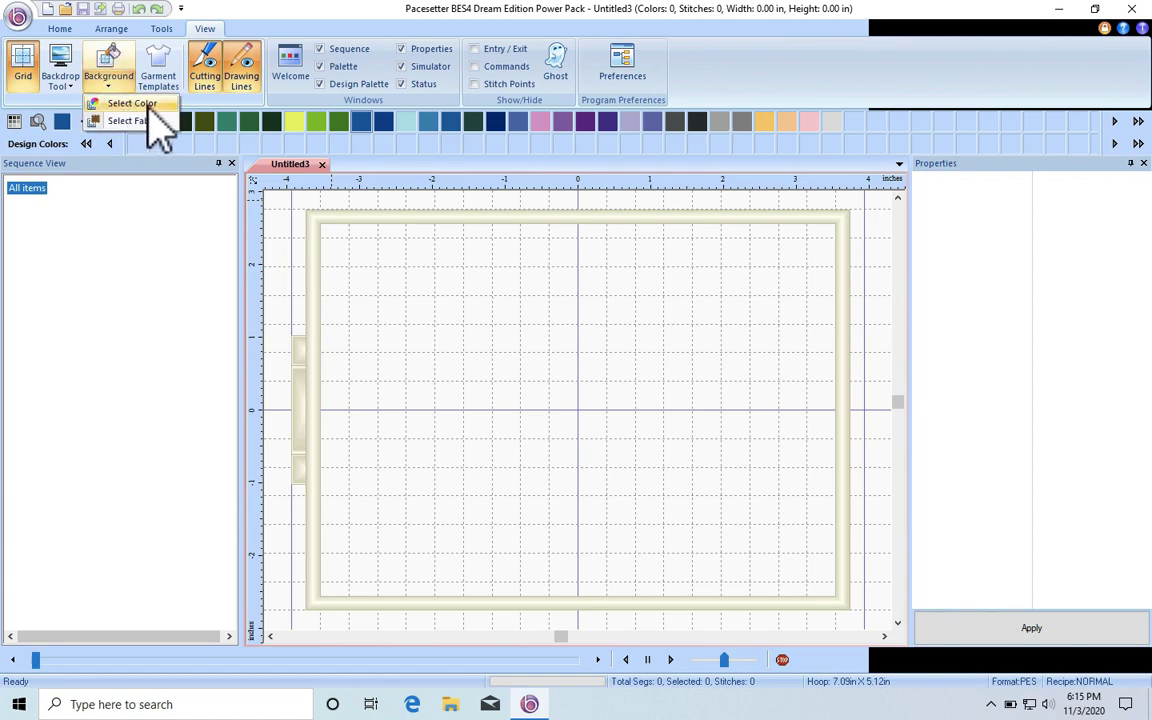
click(140, 104)
click(516, 348)
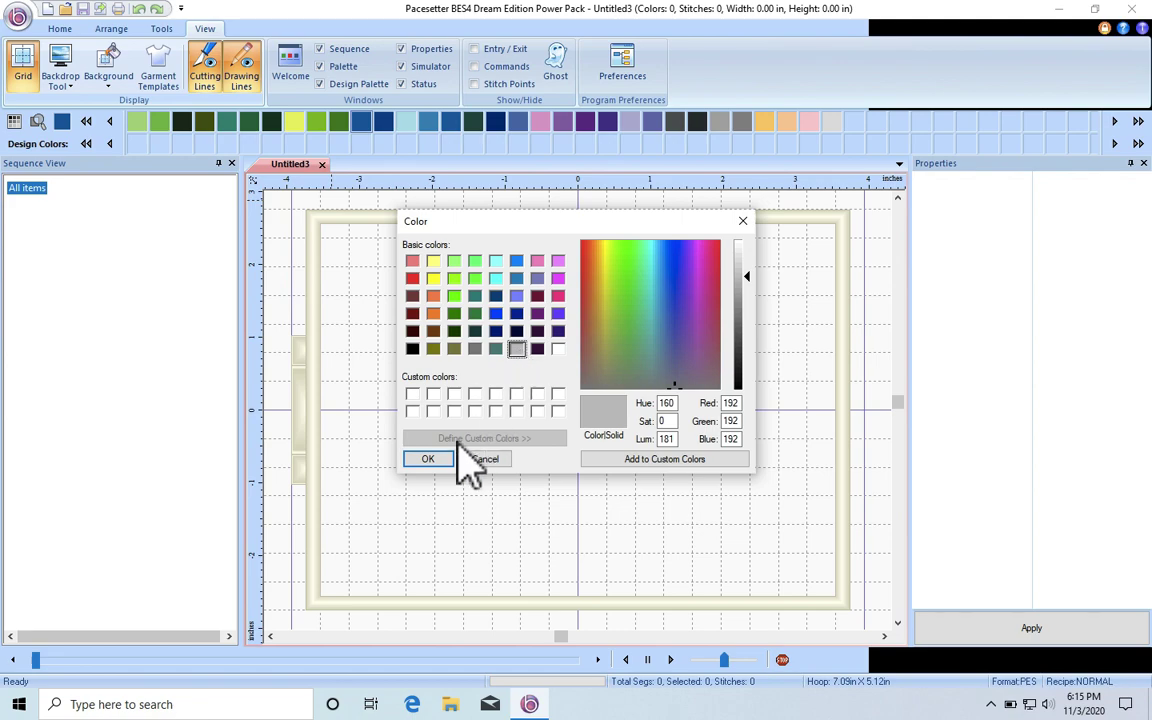
click(430, 458)
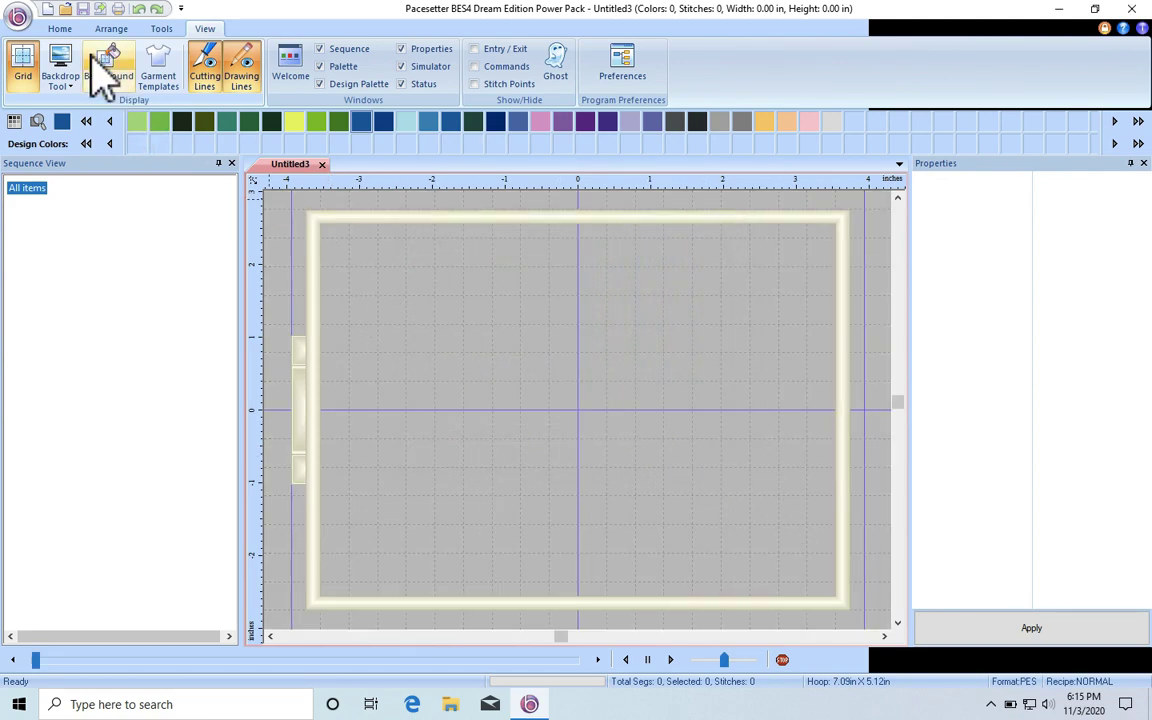
Add a normal text object near the hoop's center, enter a first name as its text, and generate the stitches
click(60, 28)
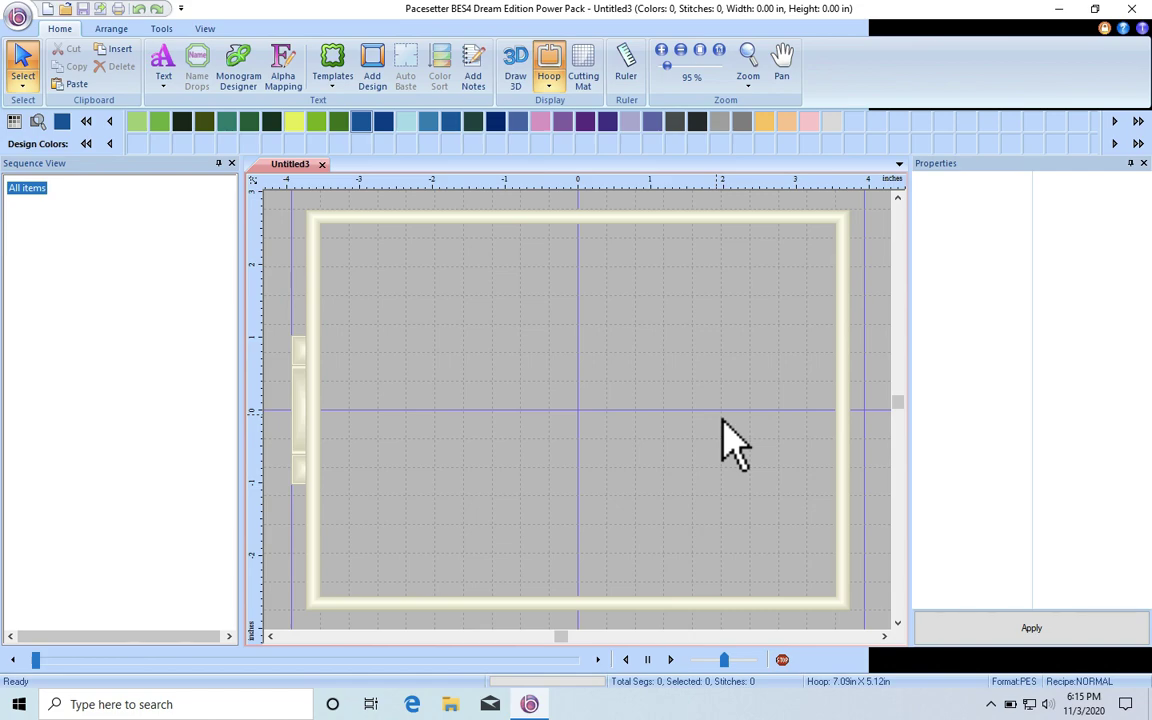
click(166, 86)
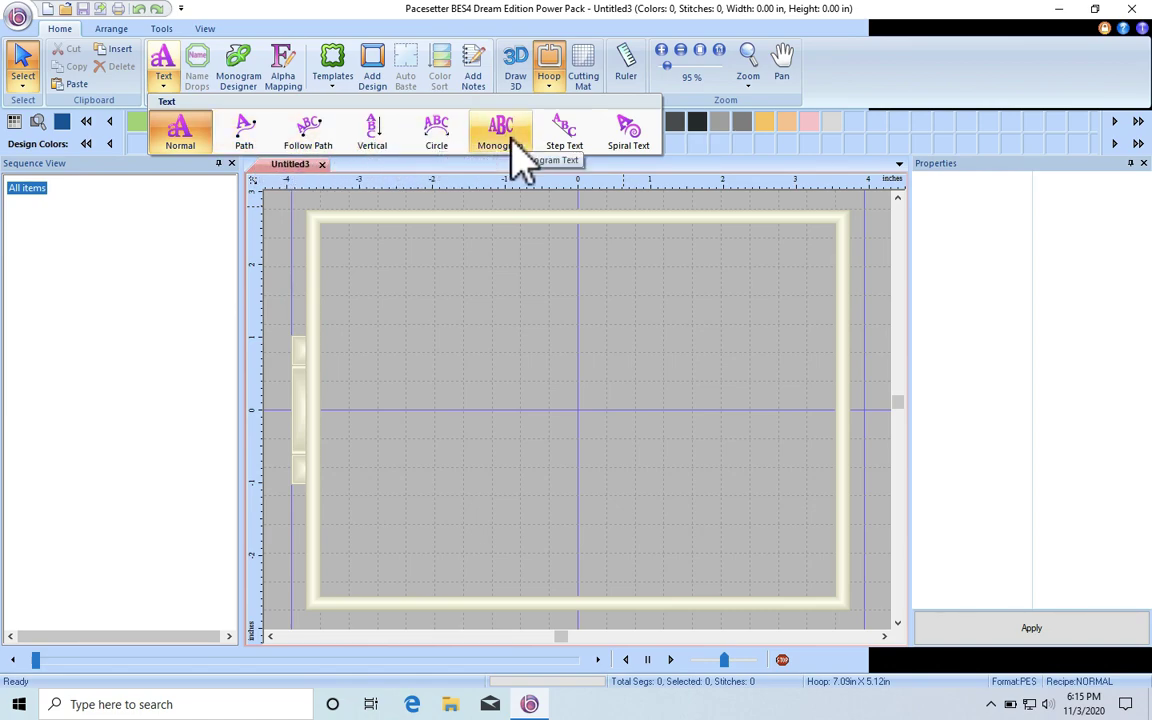
click(198, 152)
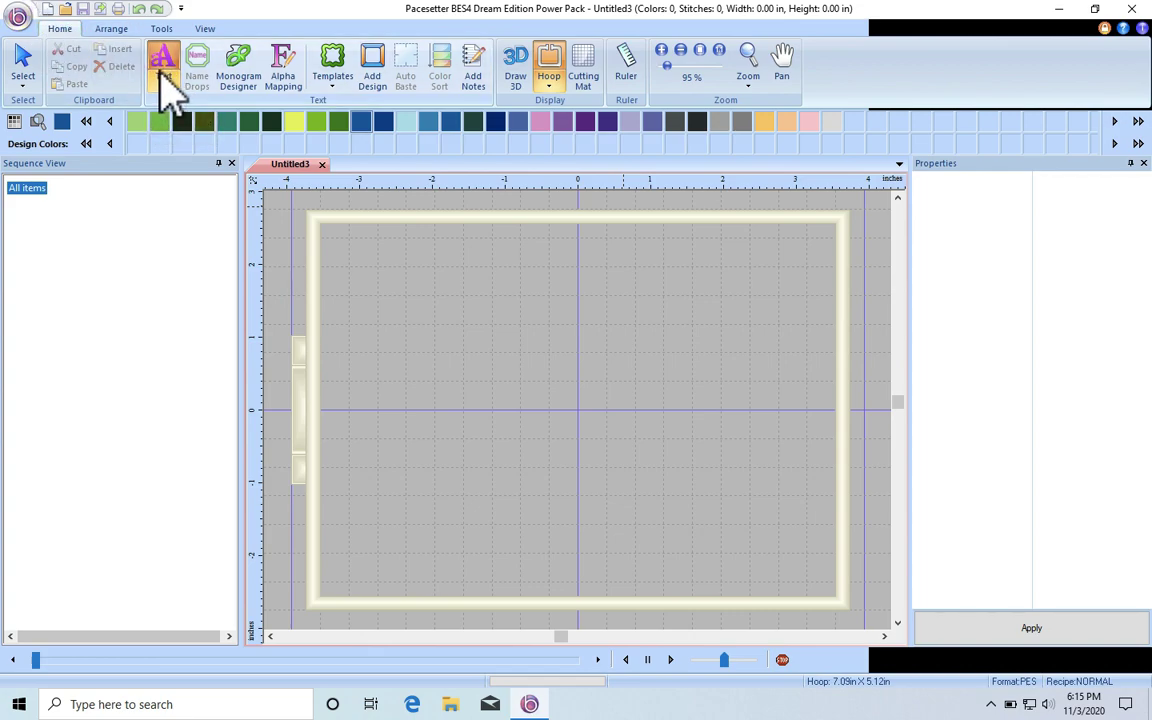
click(591, 422)
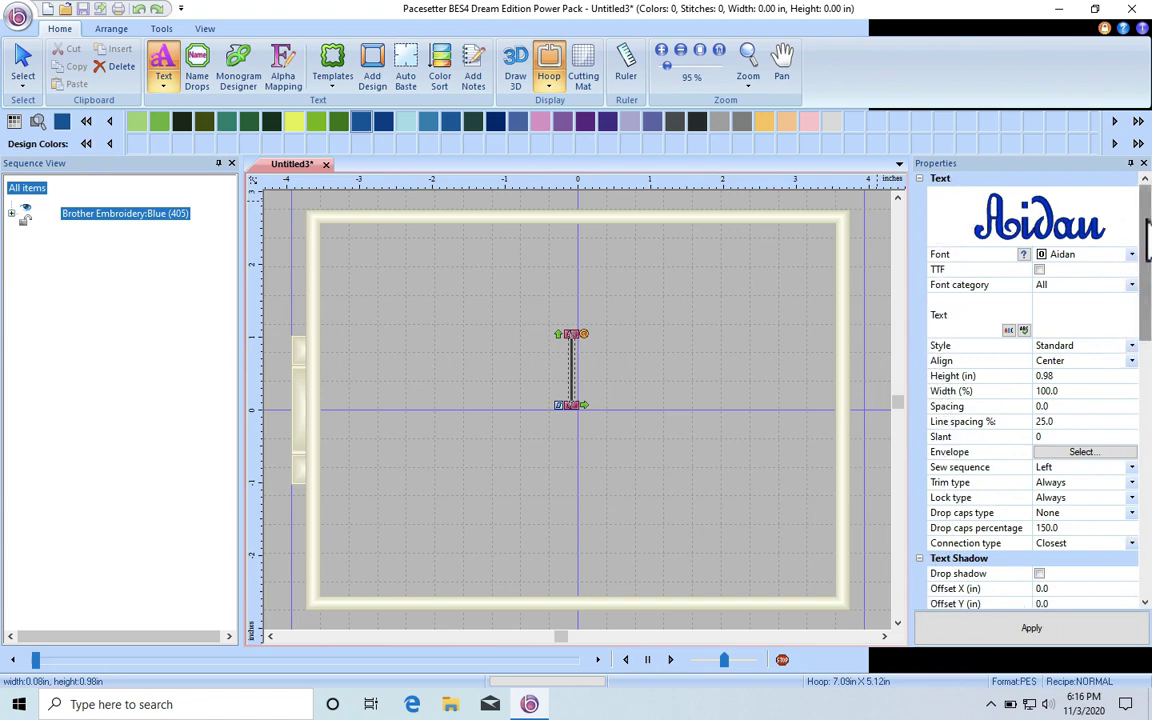
mouse_move(1148, 230)
mouse_down()
mouse_move(1148, 460)
mouse_move(1148, 250)
mouse_up()
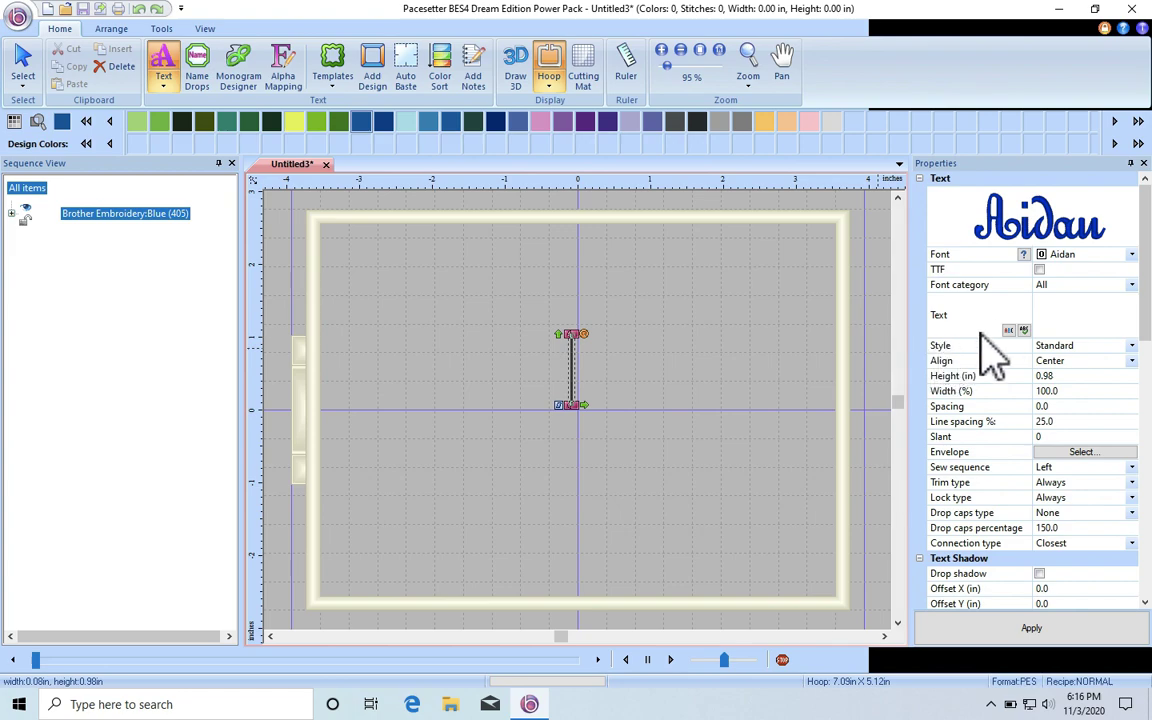
click(1090, 326)
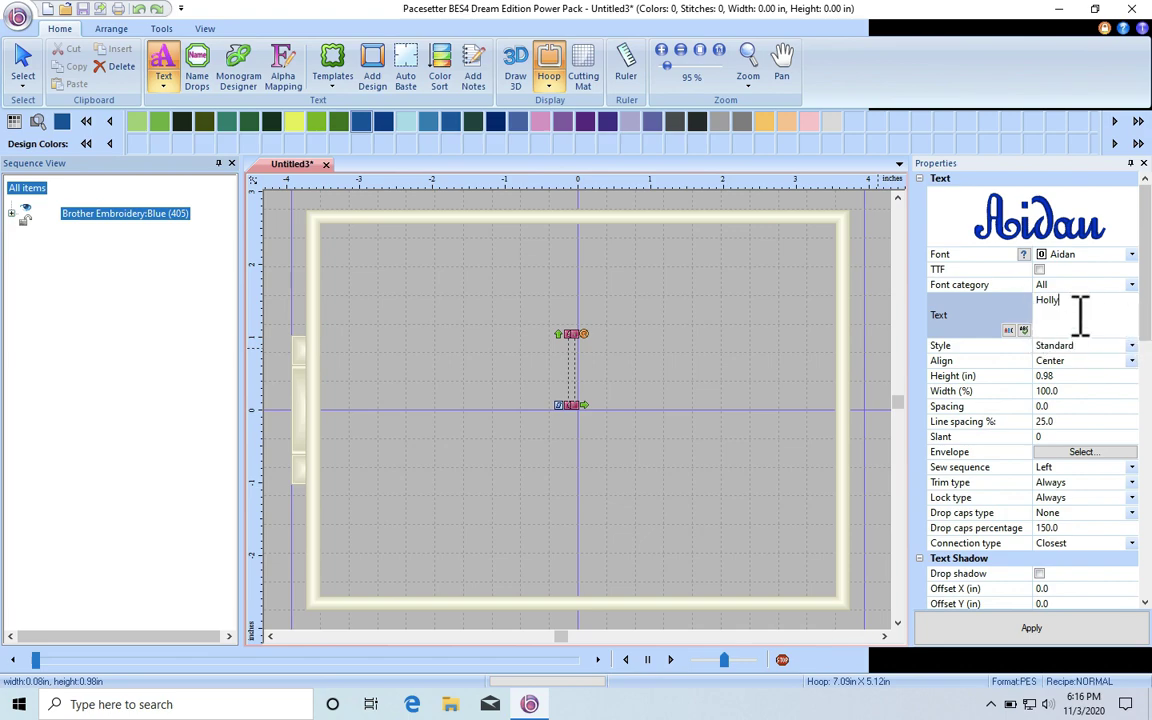
click(1040, 630)
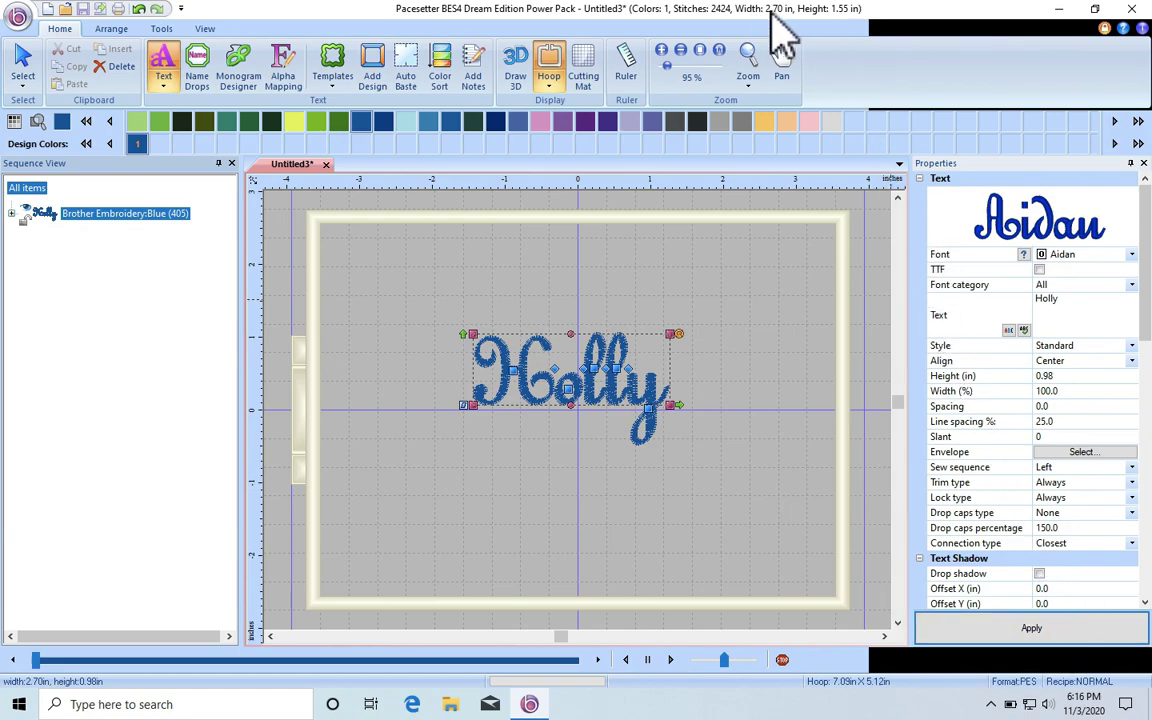
click(205, 29)
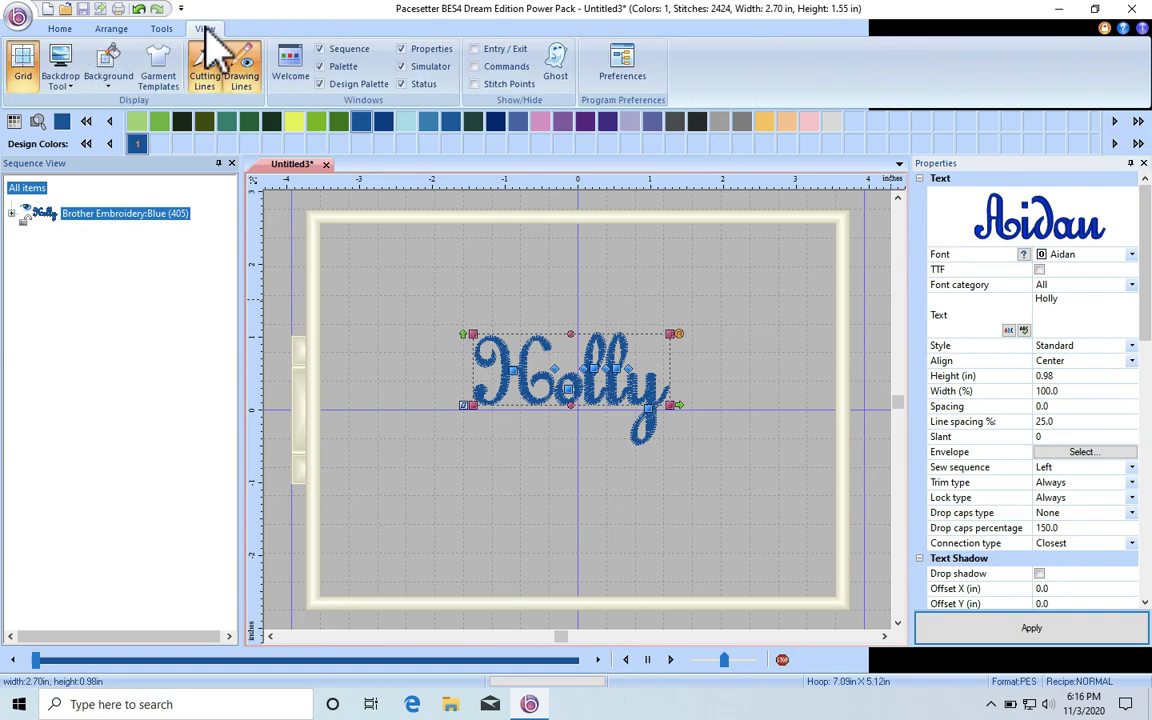
click(59, 29)
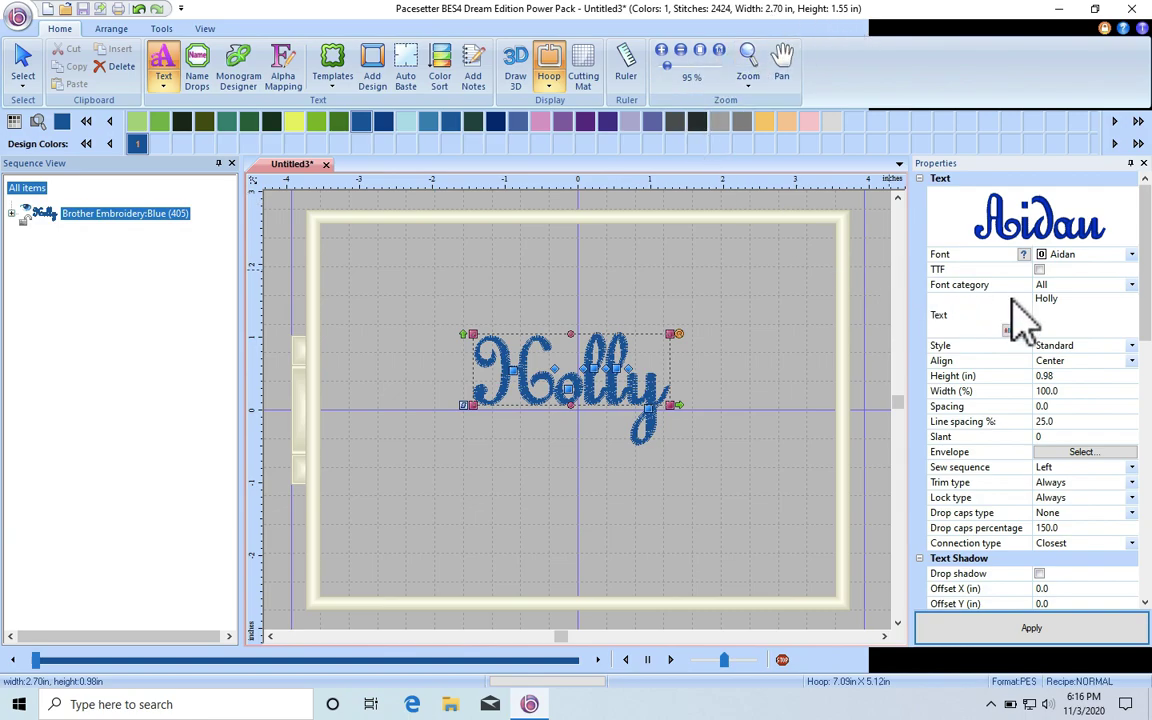
Set the lettering height to 2 inches and move the name down toward the hoop's vertical center
click(1045, 376)
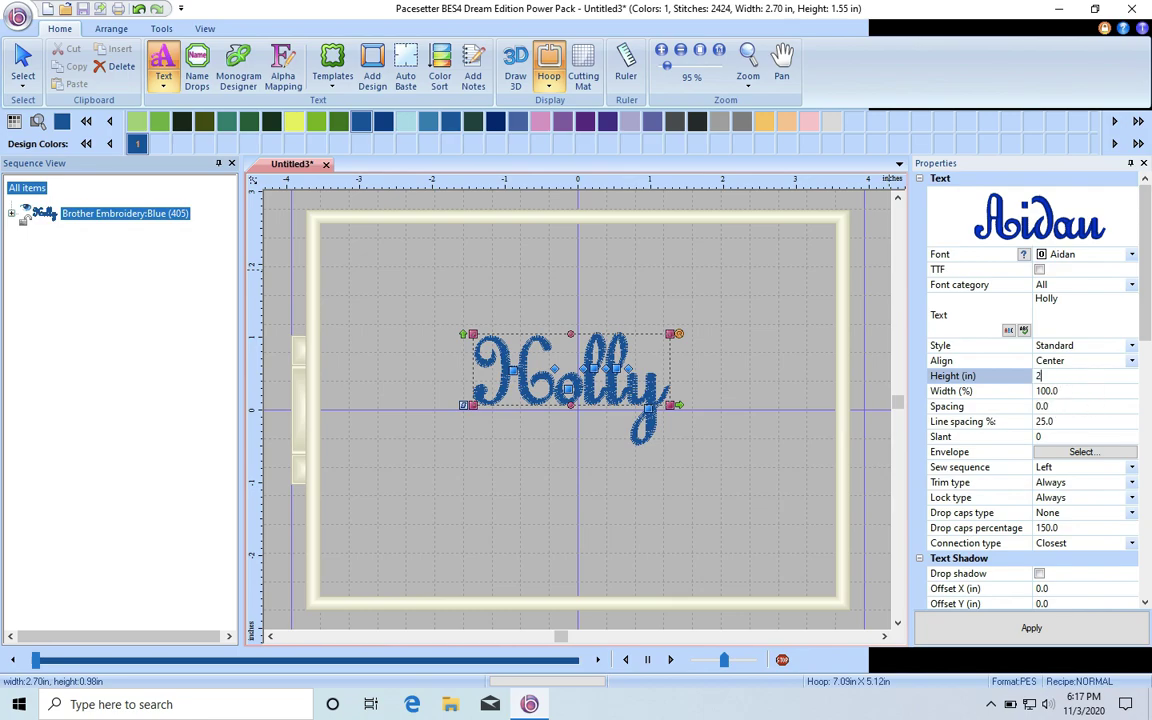
text(2.)
key(Return)
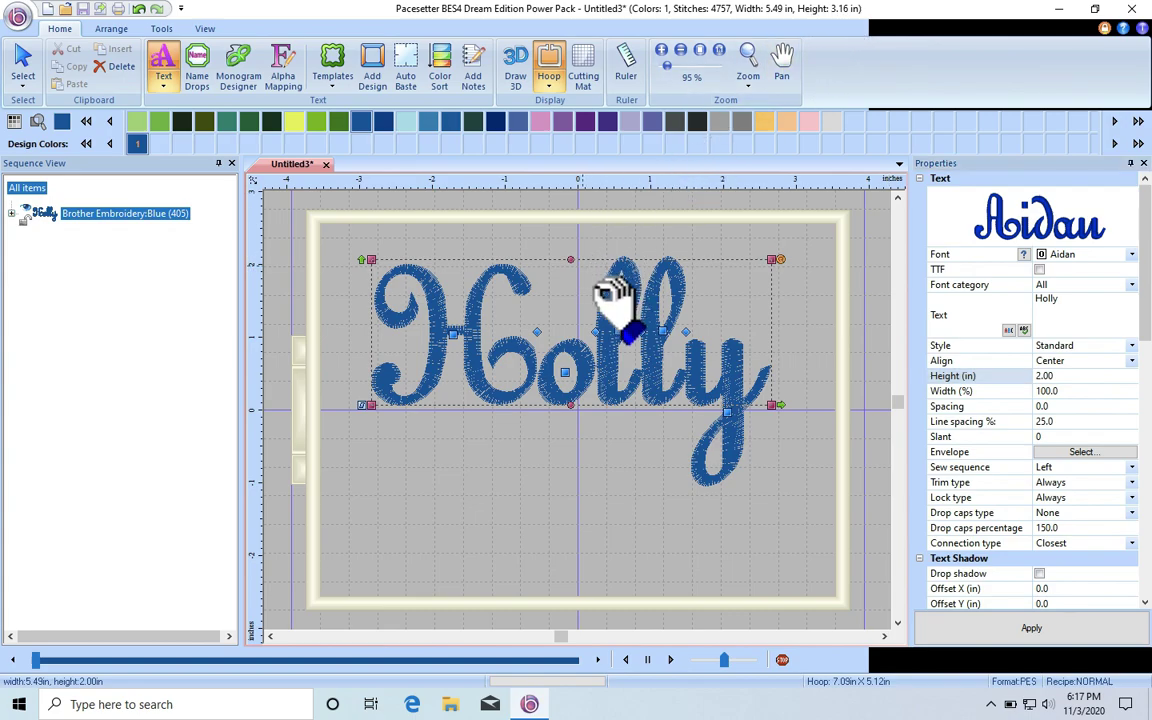
drag(617, 300, 616, 360)
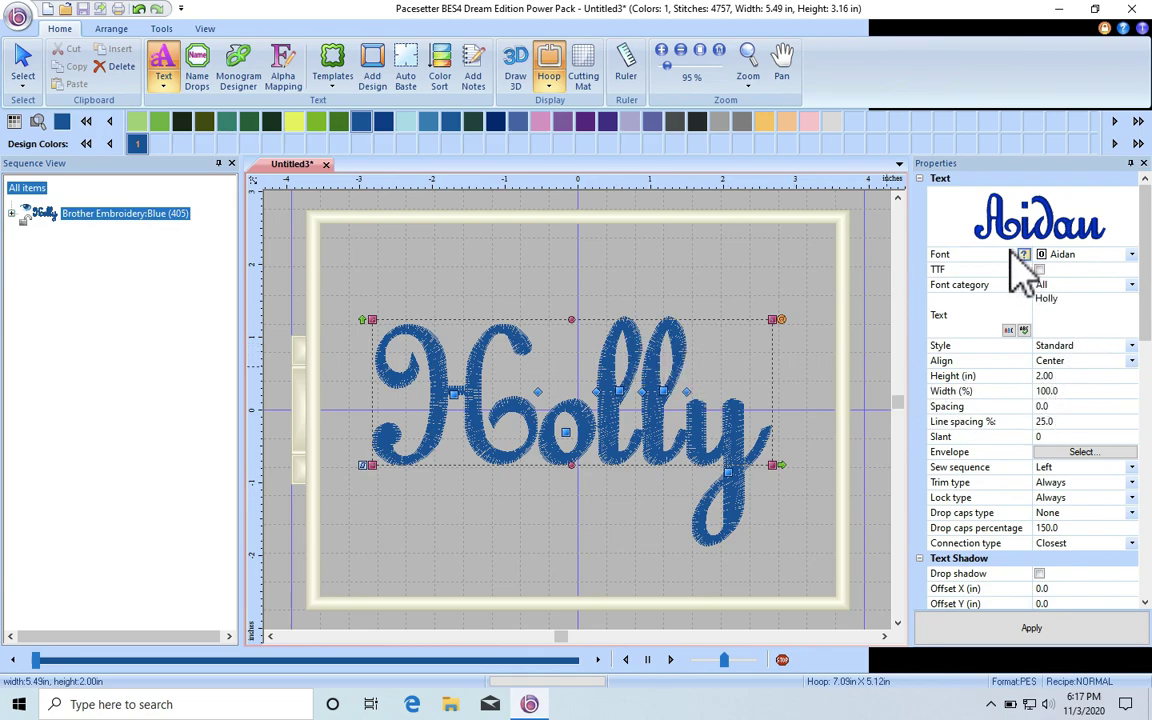
Browse the font previews and apply the Granny O font to the lettering
click(1132, 255)
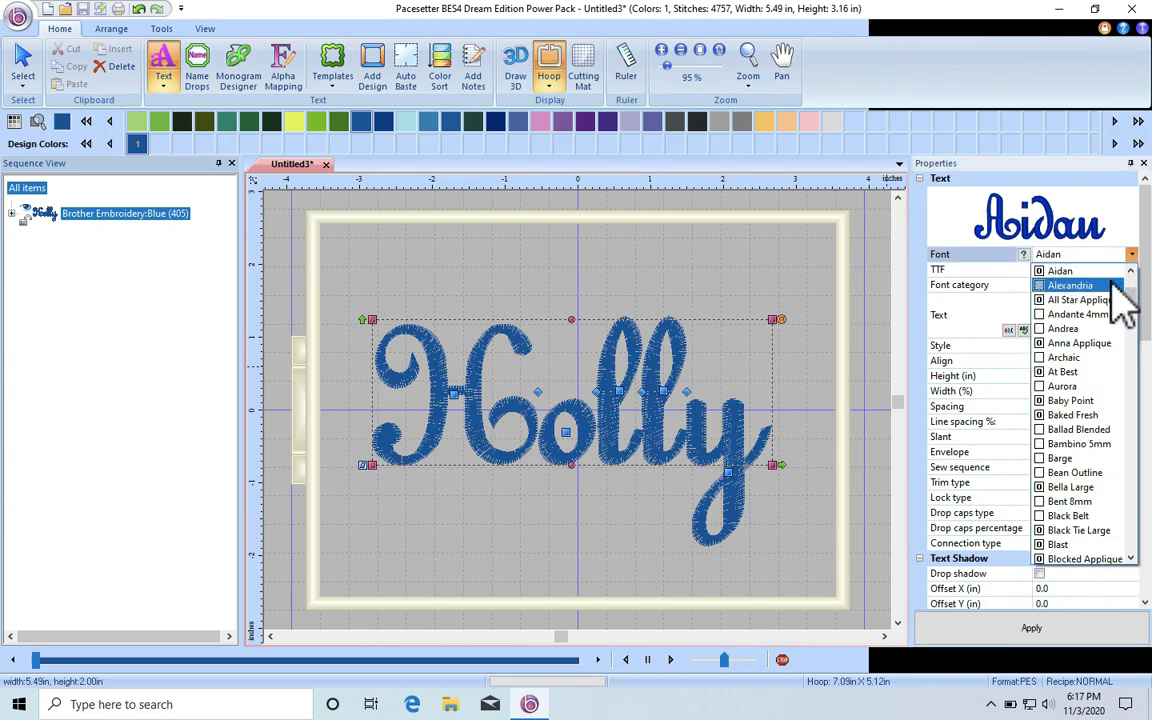
scroll(1112, 287, down, 5)
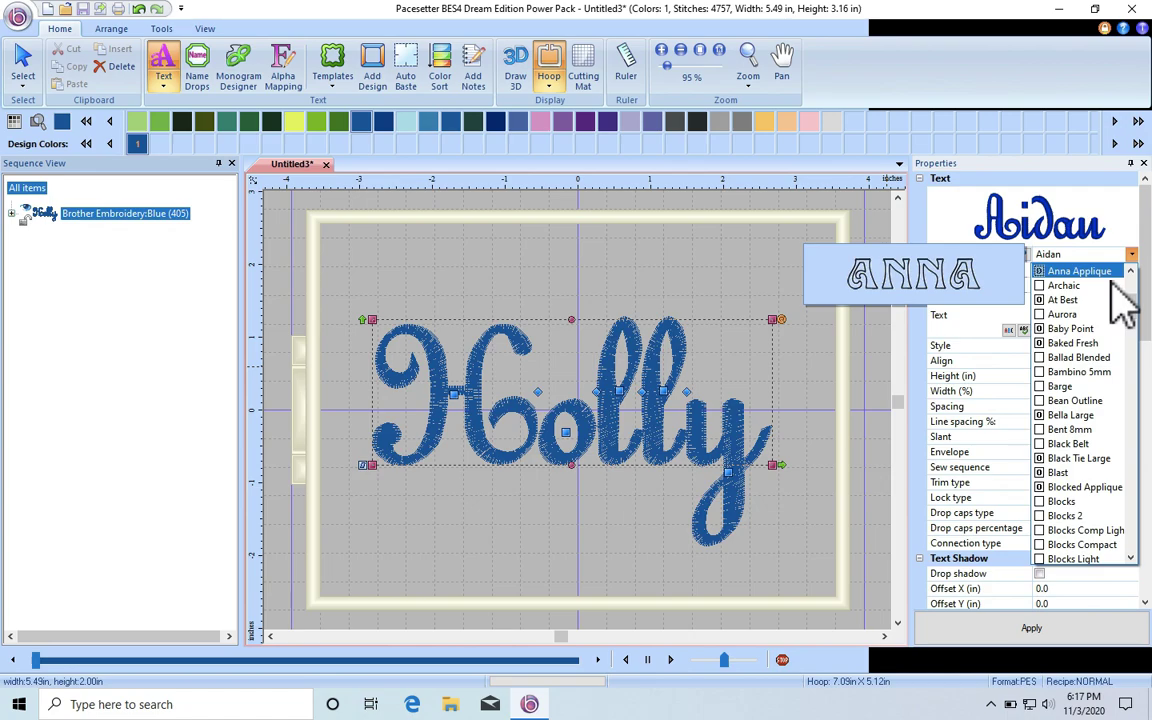
scroll(1123, 310, down, 5)
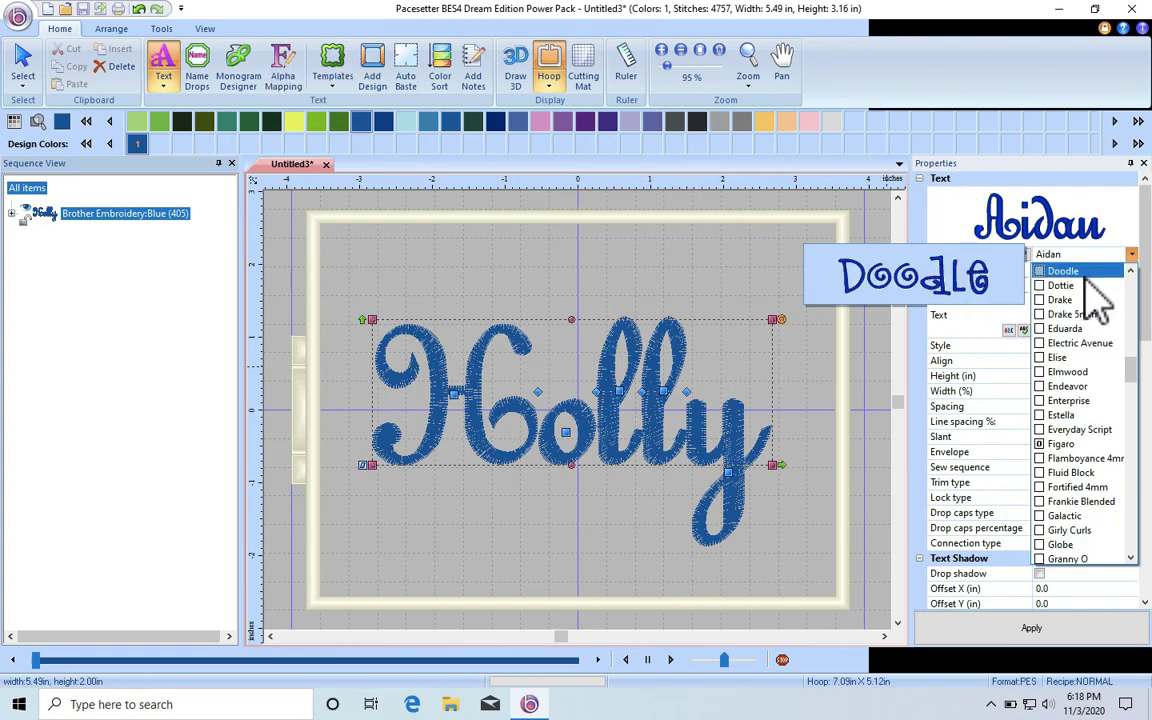
scroll(1097, 335, down, 4)
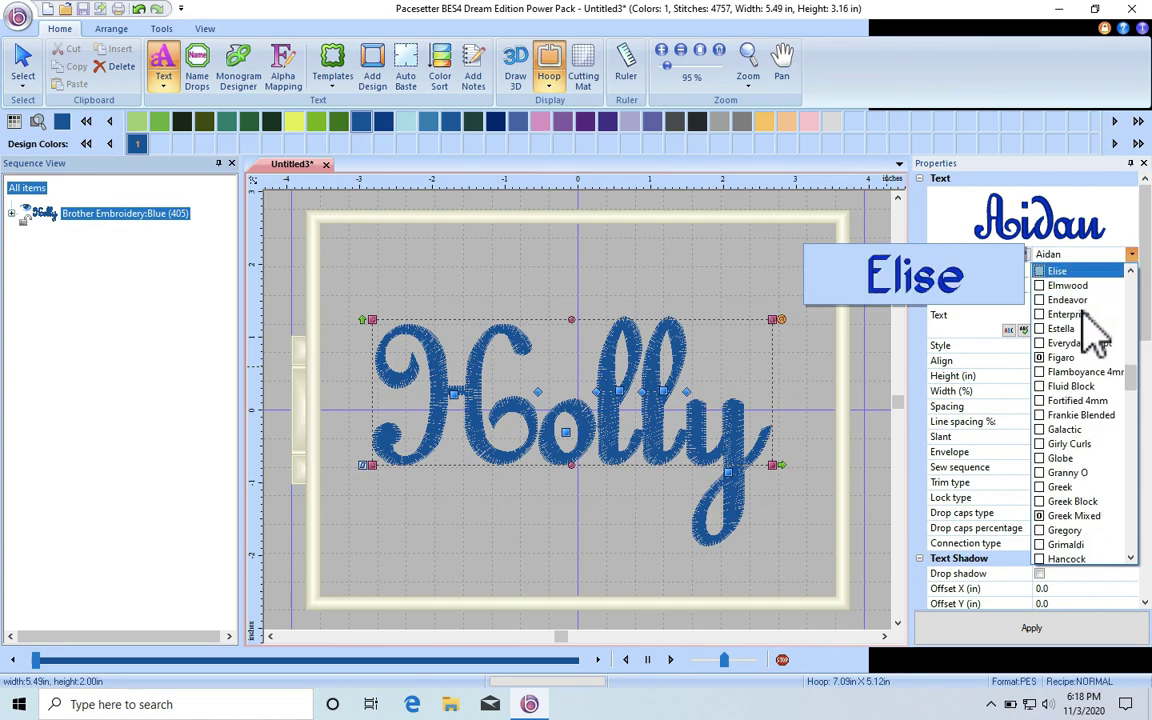
scroll(1097, 335, down, 8)
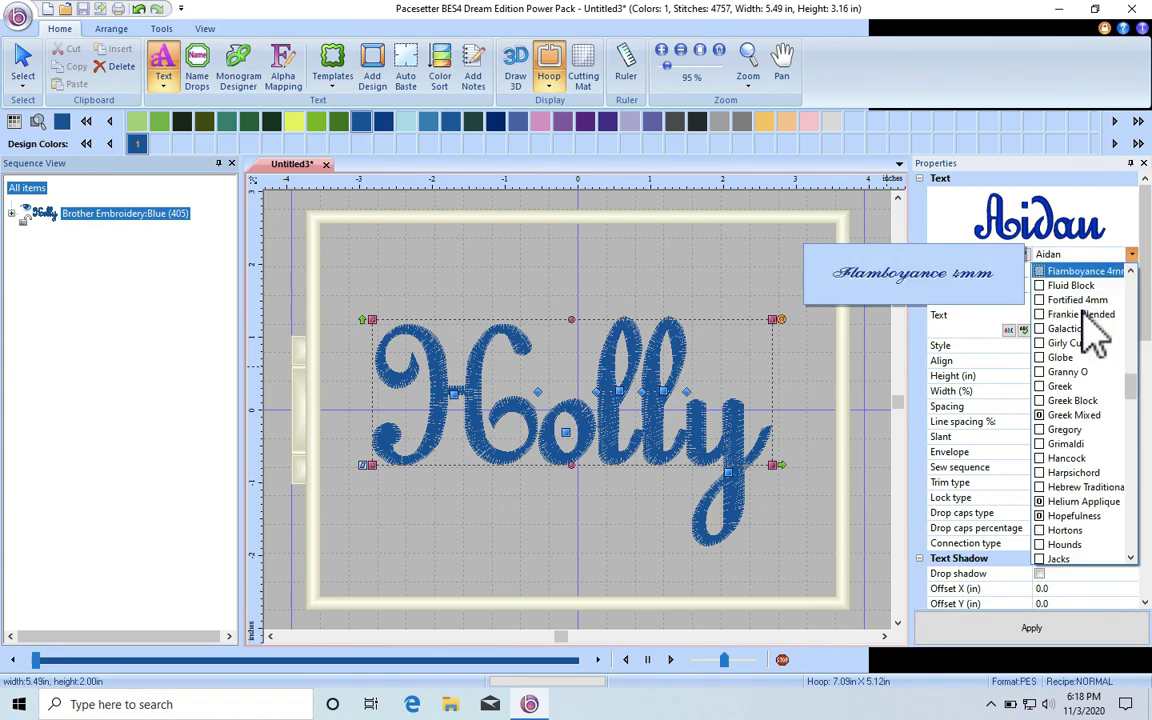
scroll(1097, 335, down, 4)
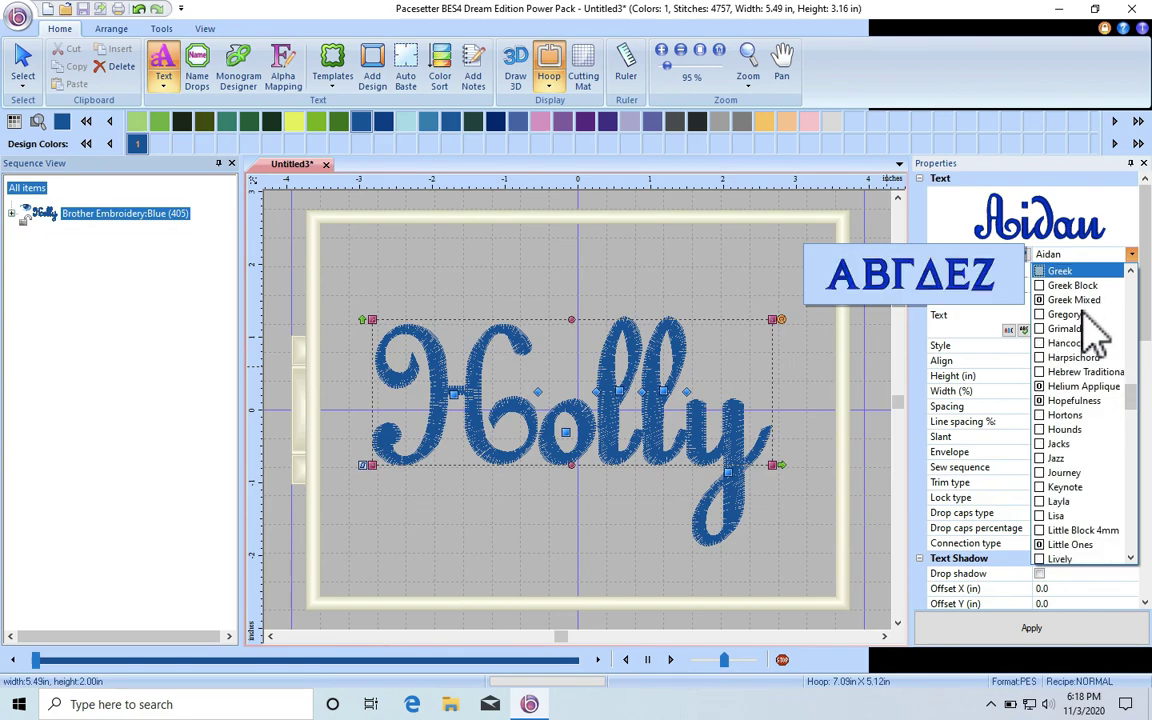
scroll(1097, 335, up, 1)
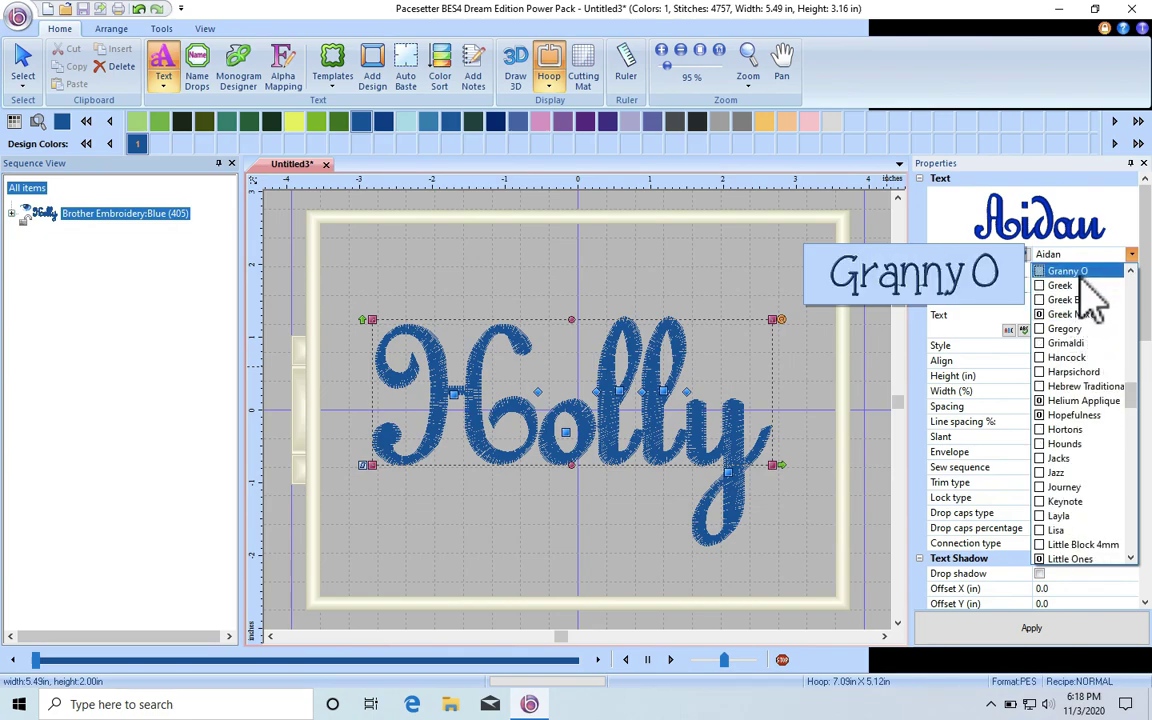
click(1092, 273)
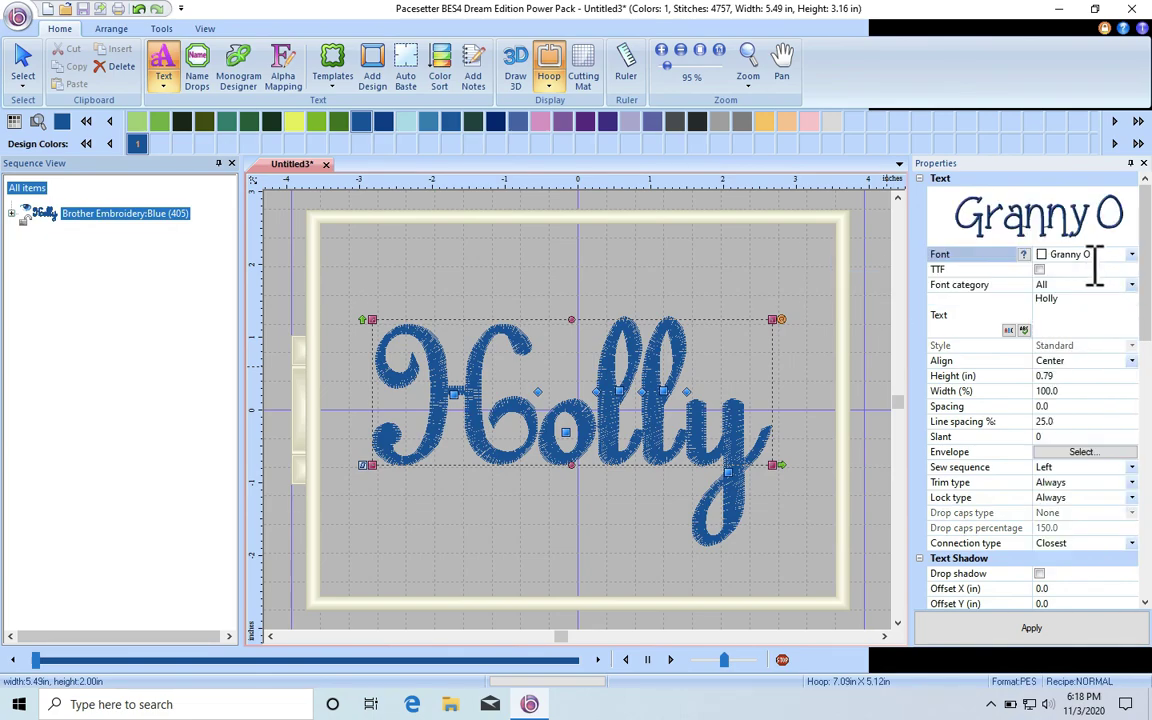
click(1041, 629)
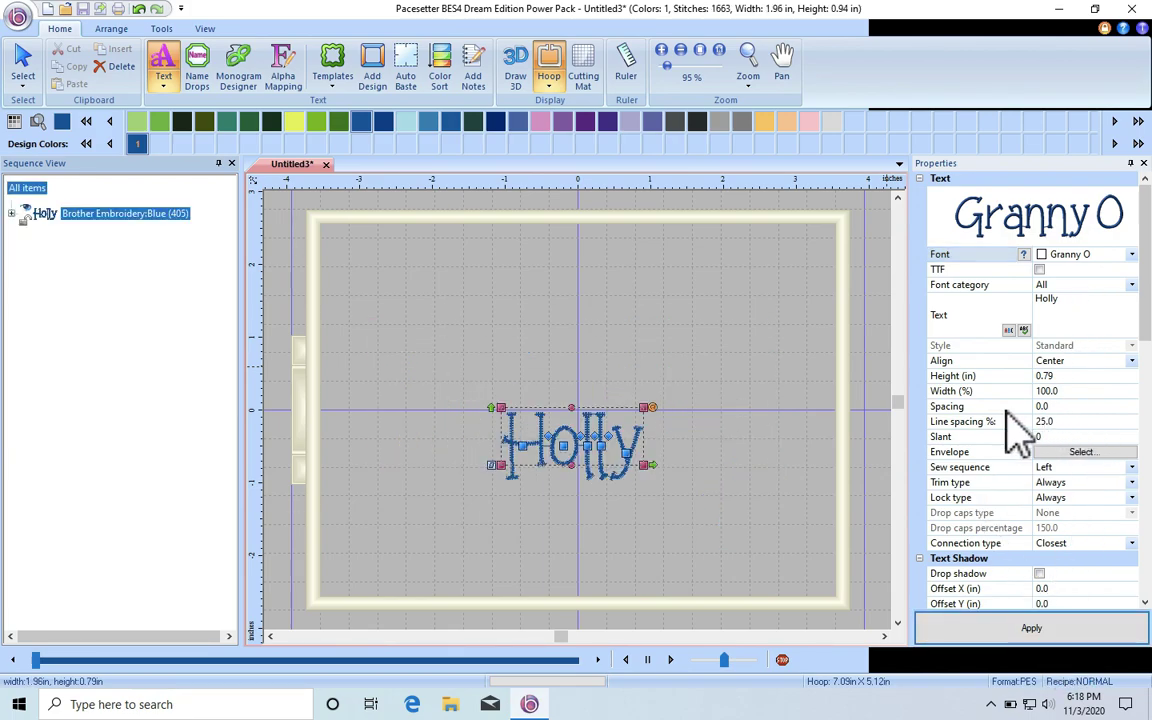
Set the Granny O lettering height to 2 inches, and scale it up freehand to about 5.8 inches wide and 2.33 inches high
click(1023, 376)
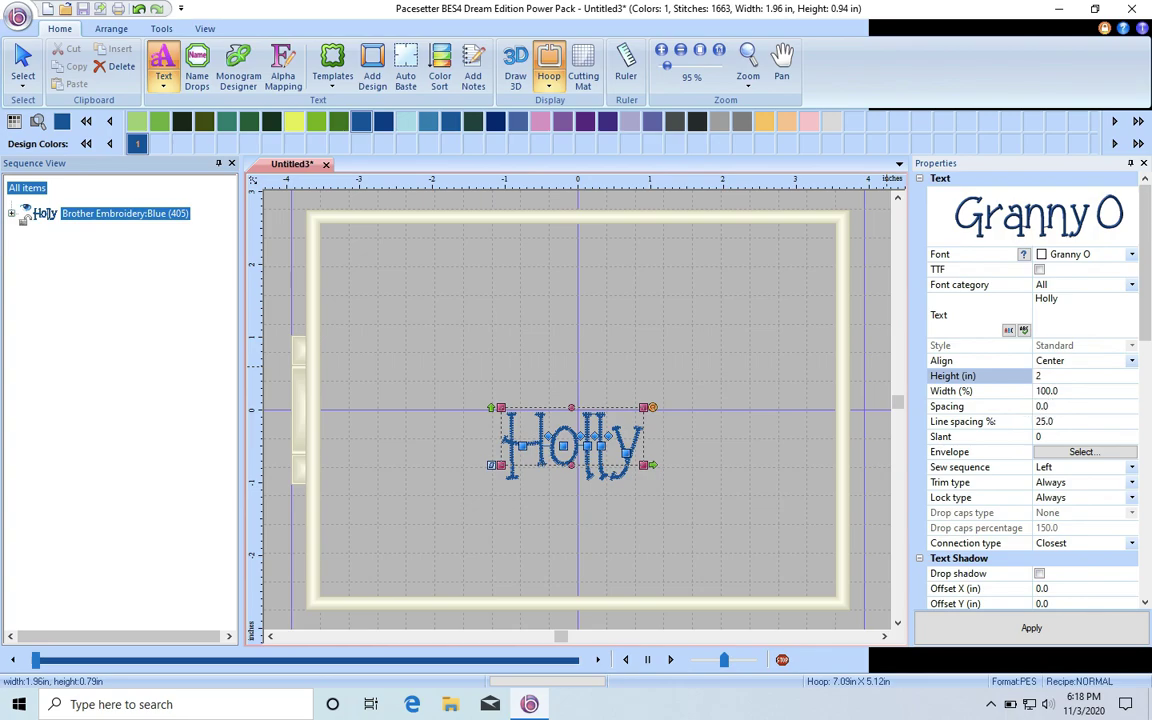
click(1046, 398)
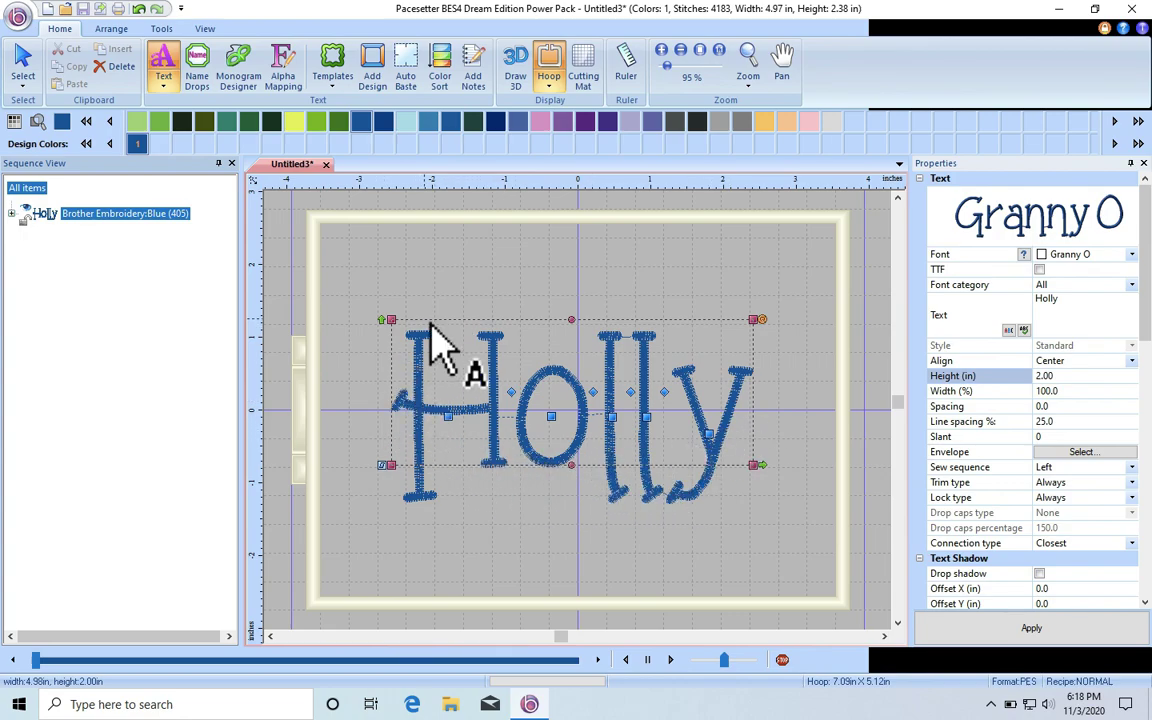
drag(408, 347, 476, 508)
drag(485, 380, 485, 322)
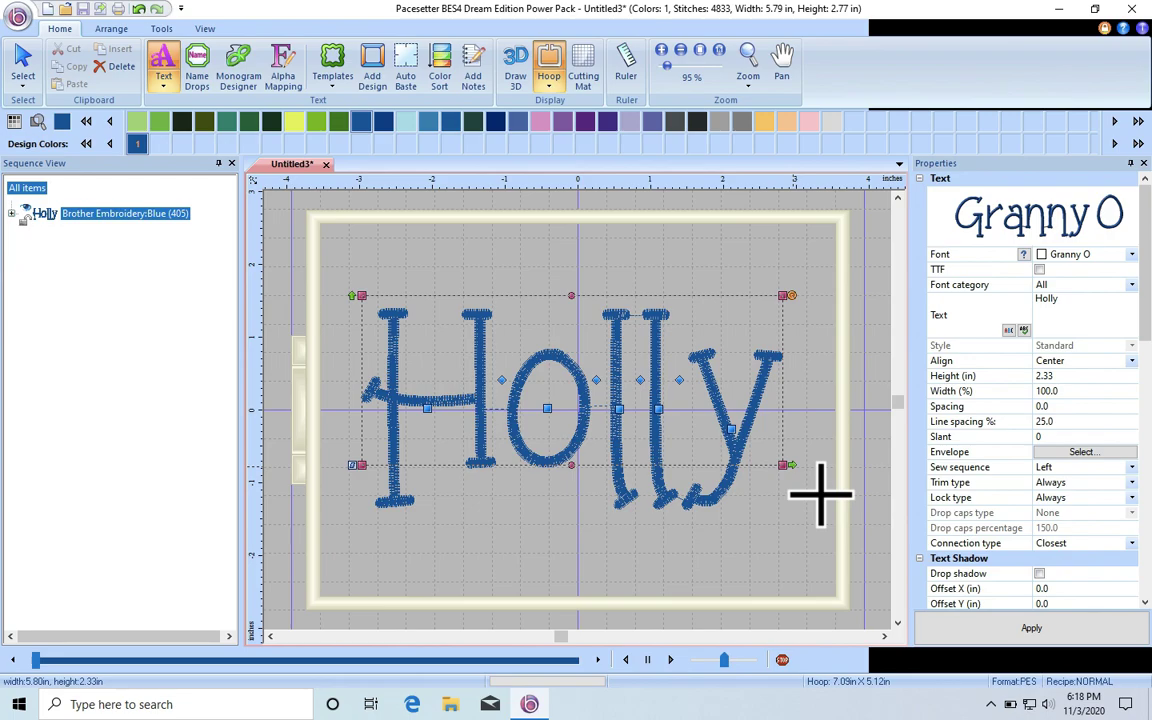
Narrow the lettering freehand to about 4.52 inches wide at 78% width, and slant it by 1 degree
drag(820, 493, 630, 476)
drag(440, 457, 519, 506)
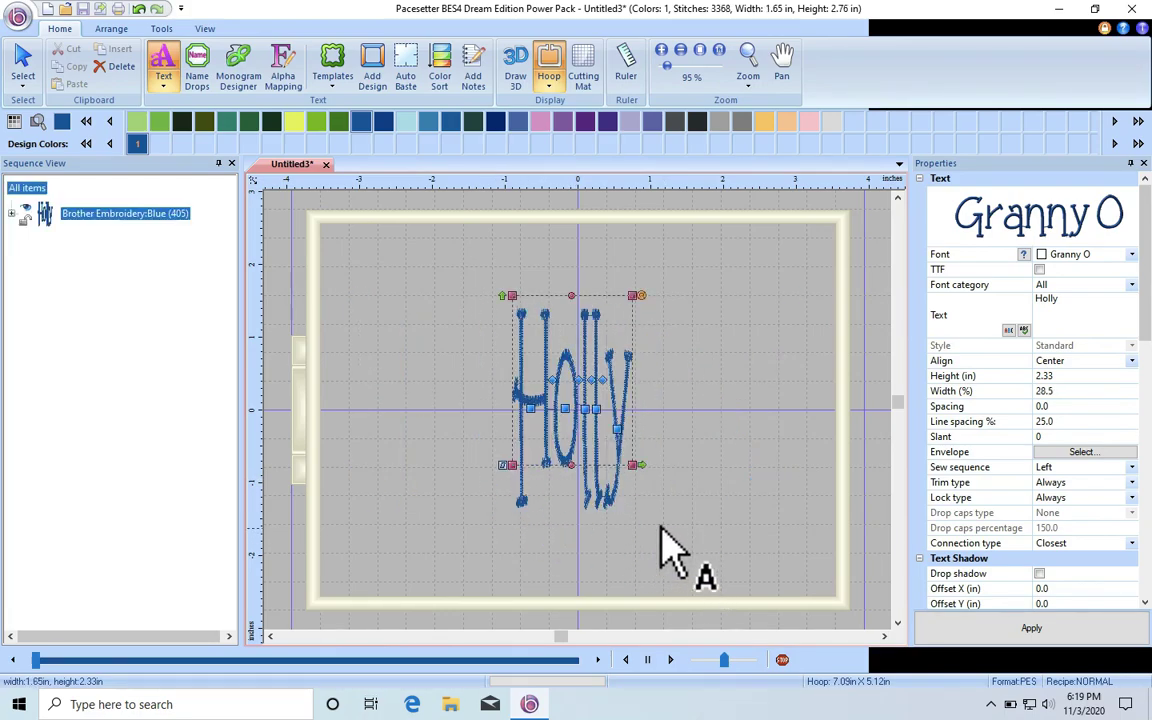
drag(1150, 505, 879, 500)
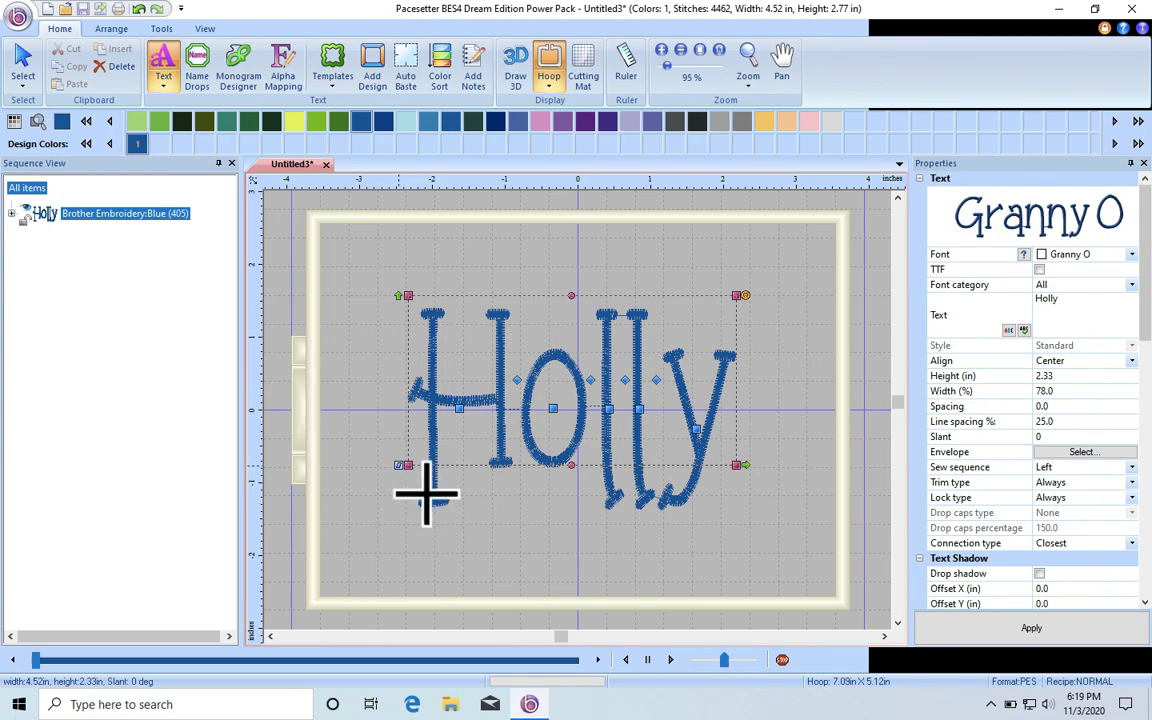
mouse_move(426, 492)
mouse_down()
mouse_move(504, 481)
mouse_move(420, 485)
mouse_move(427, 471)
mouse_up()
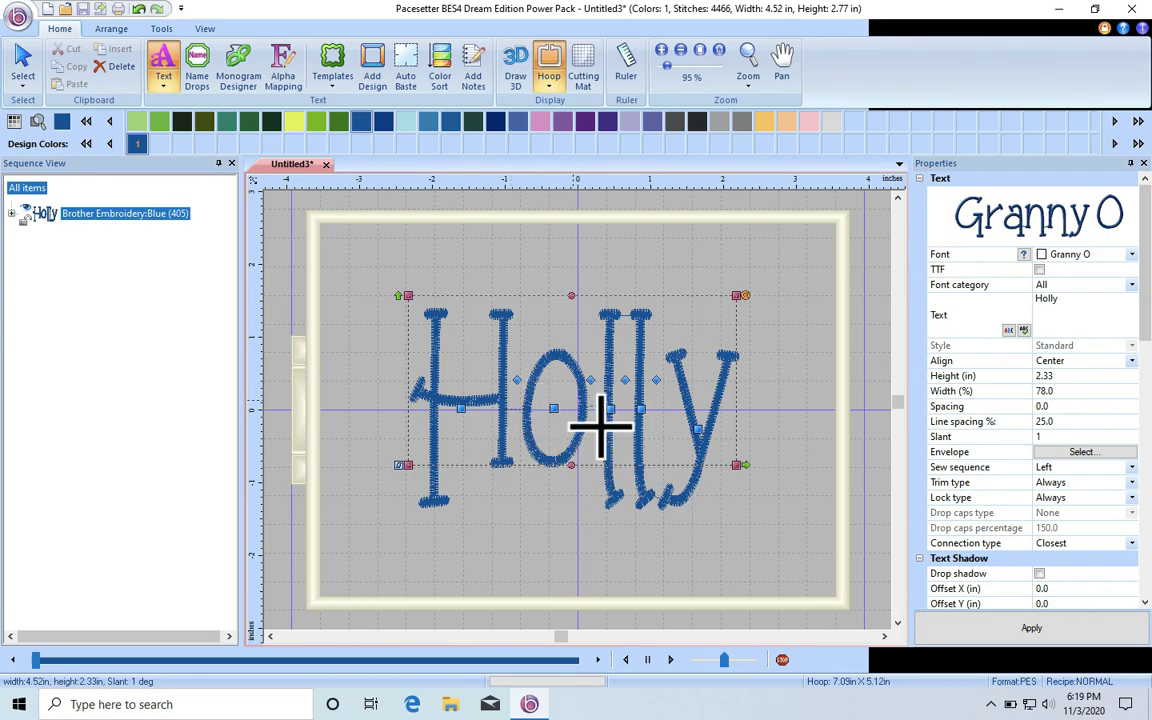
Set the letter spacing to 2.0 and tighten the gaps on both sides of the second letter freehand
click(1030, 407)
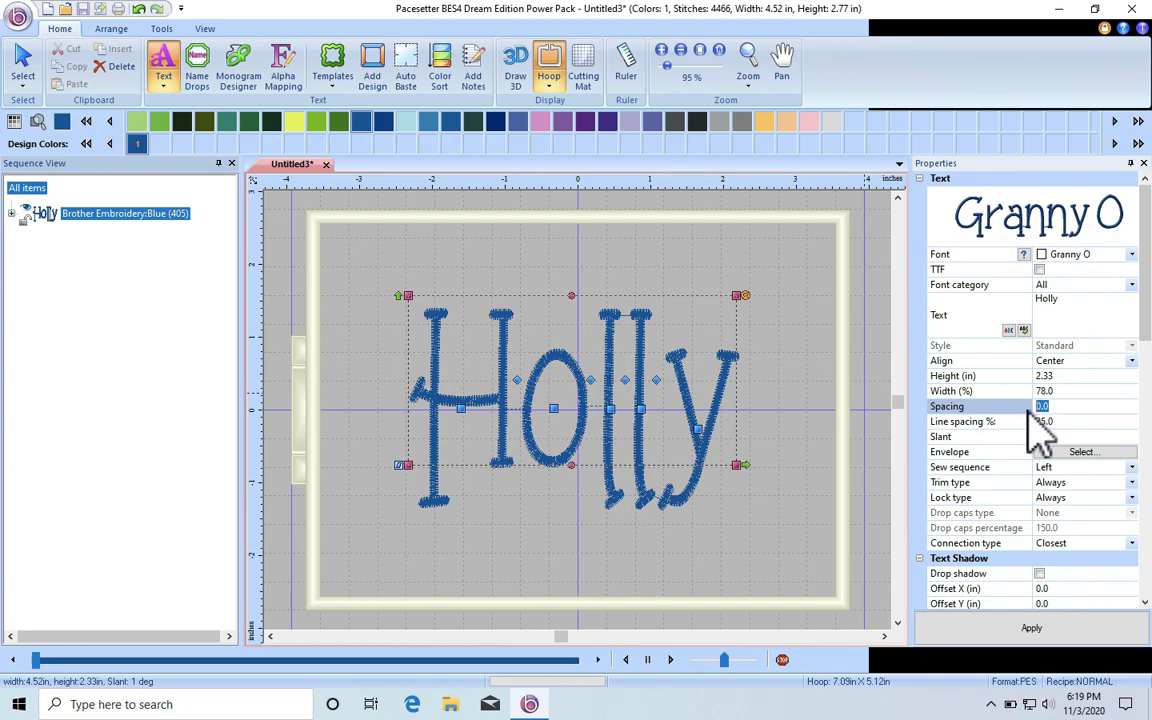
key(Return)
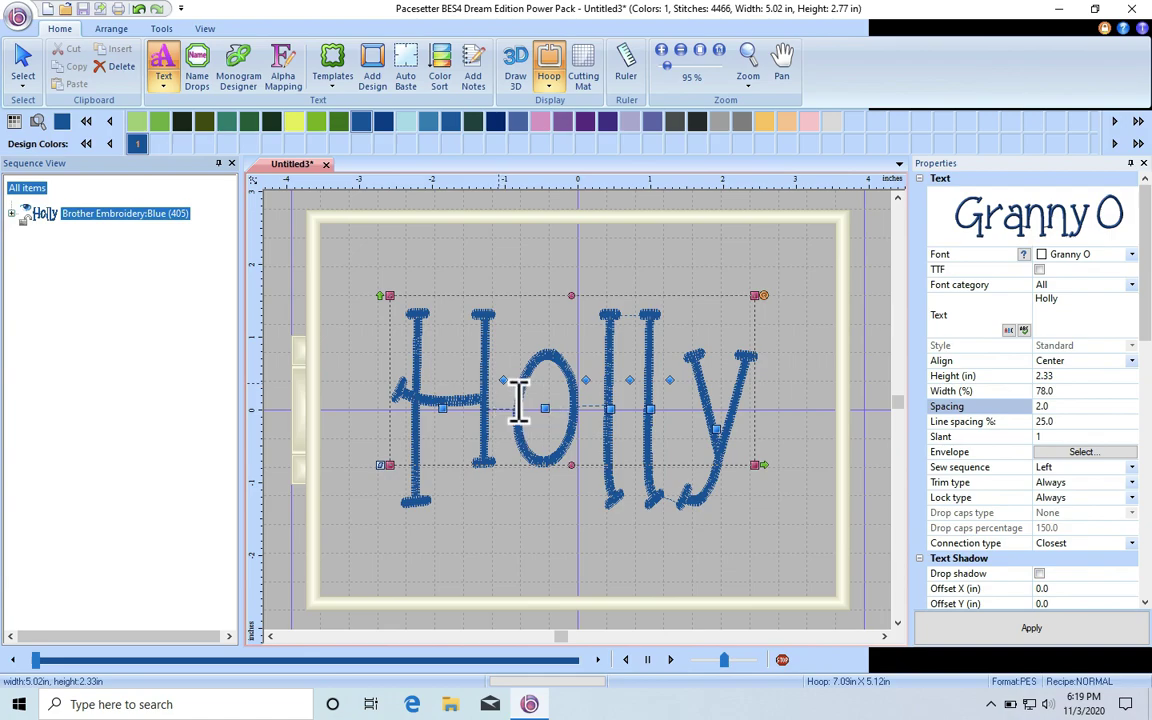
drag(530, 408, 510, 450)
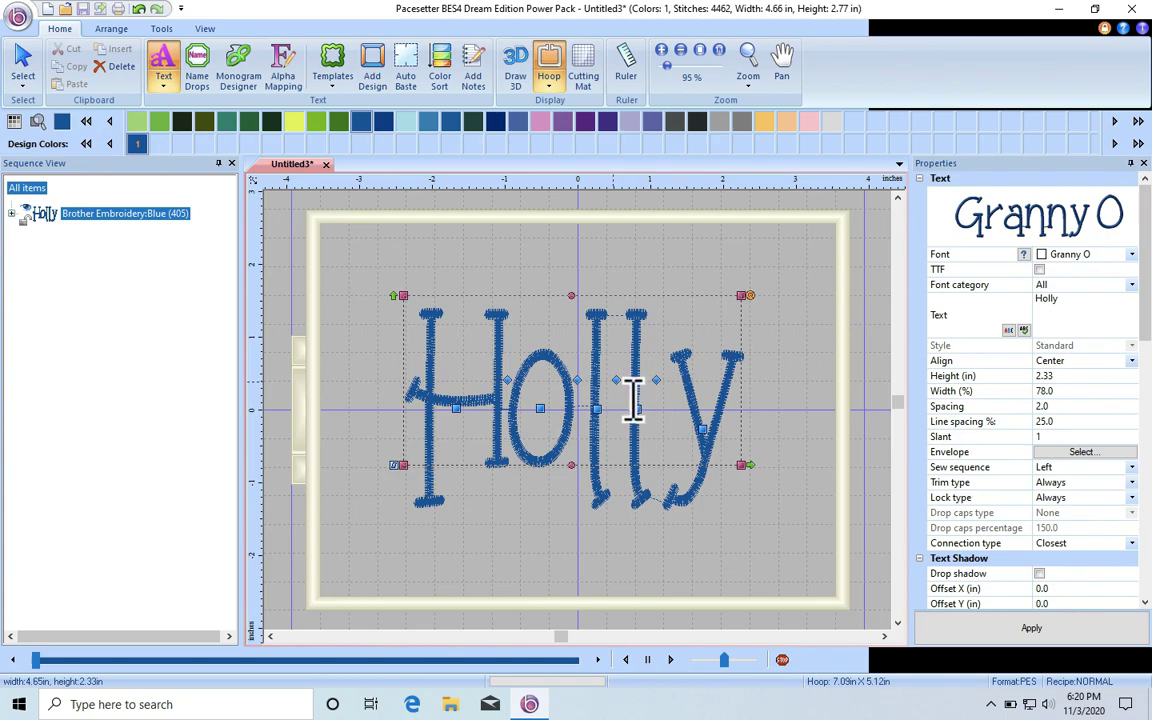
Move the second letter on its own slightly down and to the right within the name
click(634, 400)
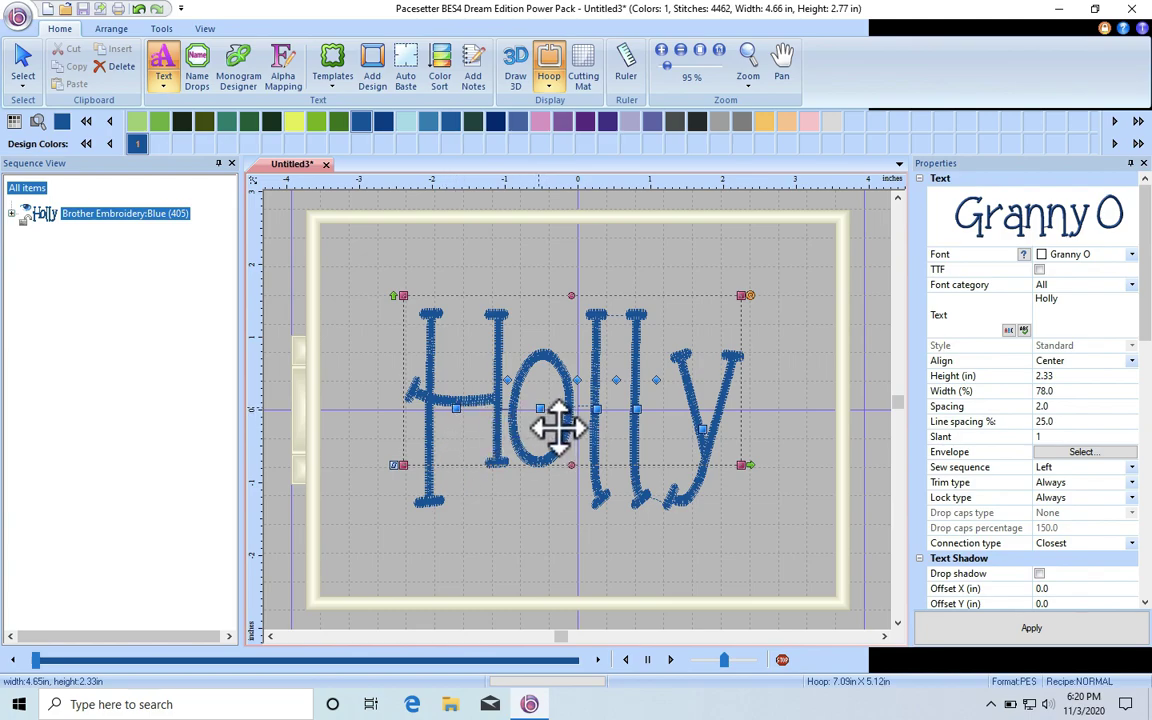
mouse_move(558, 424)
mouse_down()
mouse_move(545, 489)
mouse_move(757, 475)
mouse_move(650, 468)
mouse_move(540, 419)
mouse_move(548, 437)
mouse_move(563, 424)
mouse_move(564, 443)
mouse_up()
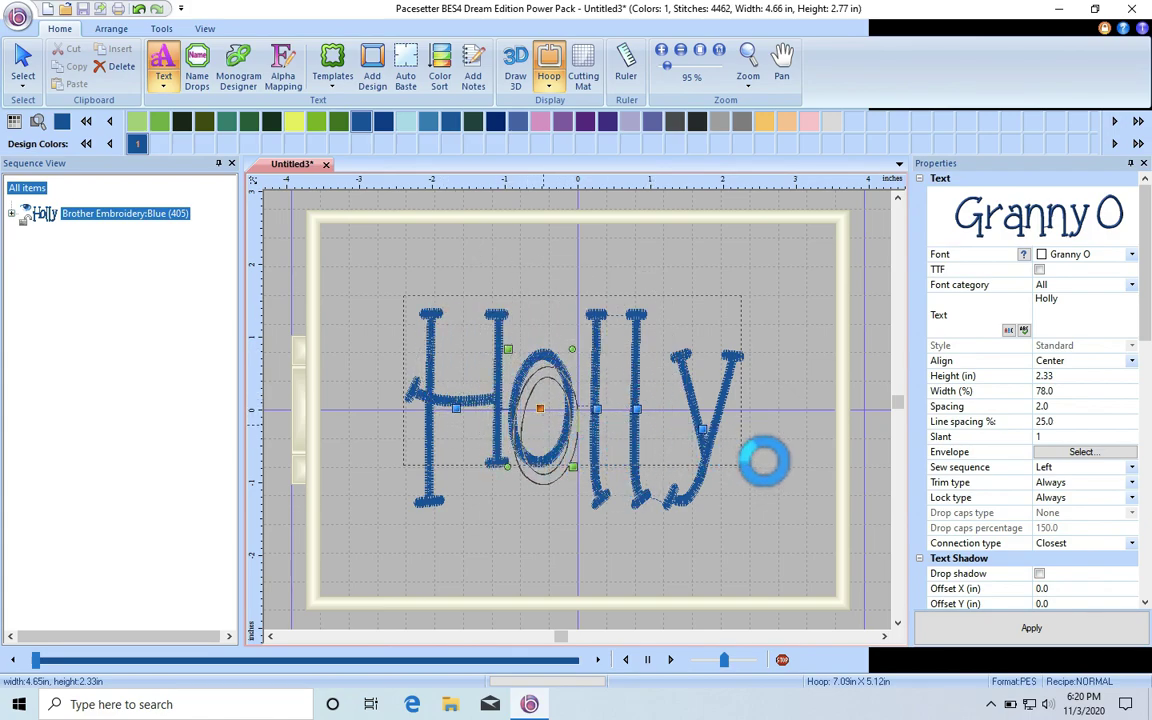
Move the last letter up, the first letter up and to the left, and the third letter down
drag(728, 450, 728, 419)
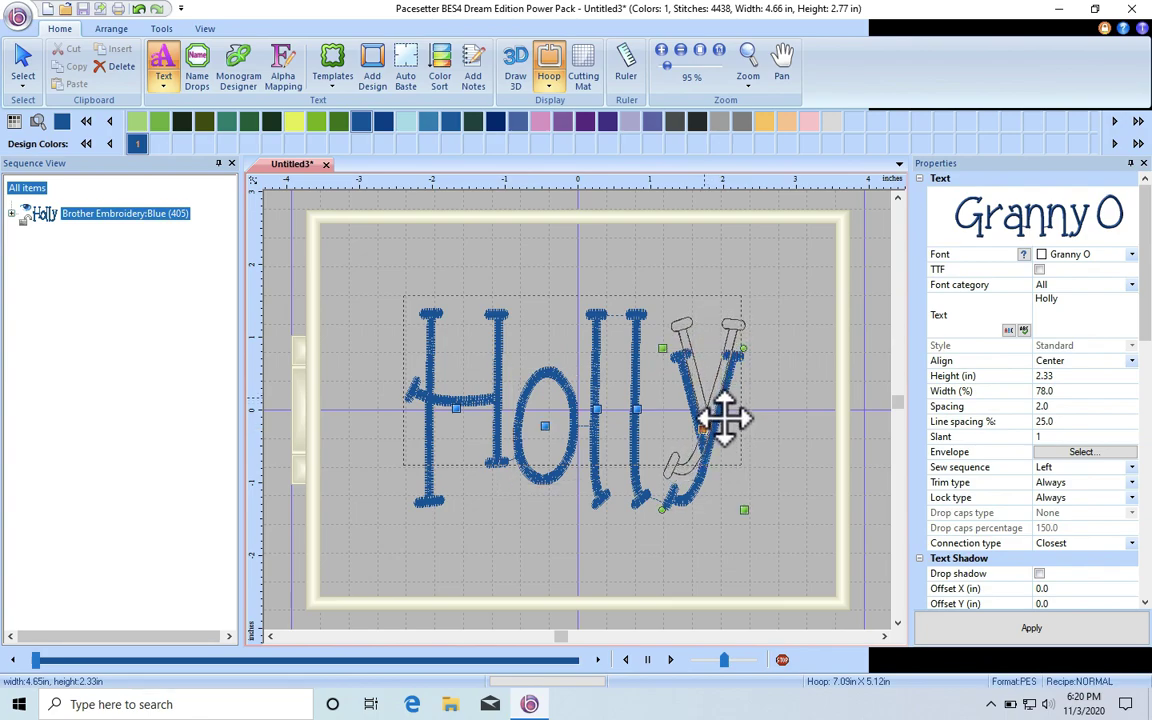
click(470, 424)
drag(470, 424, 484, 430)
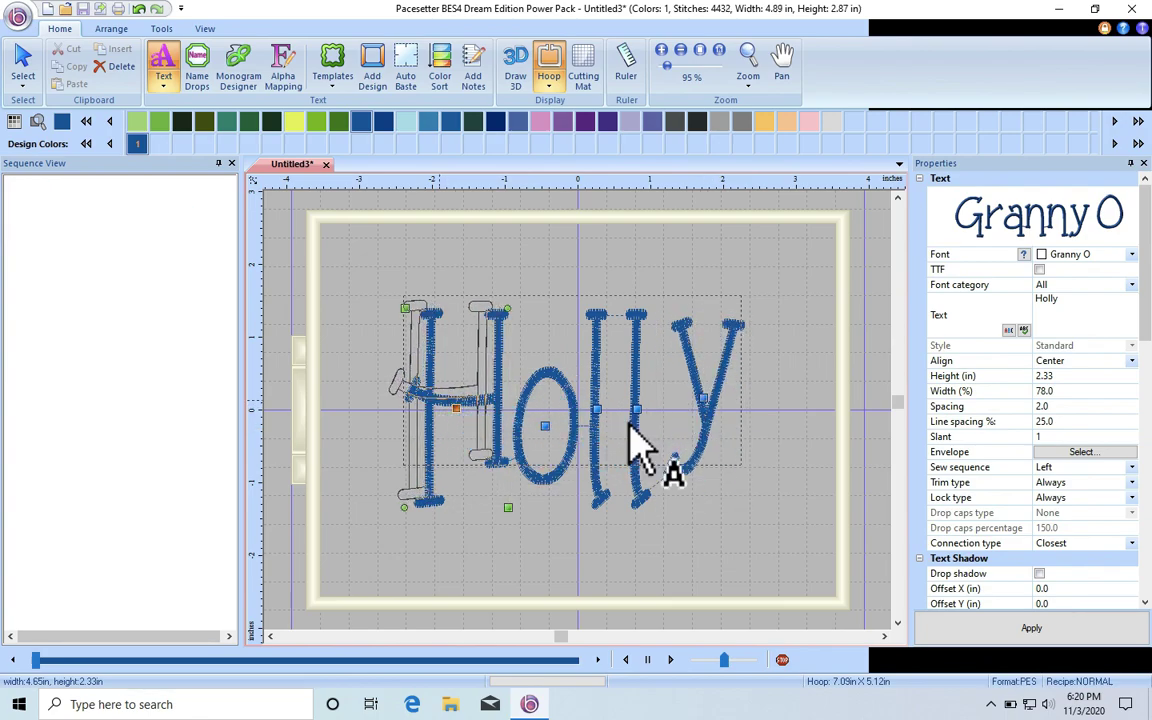
drag(617, 429, 618, 469)
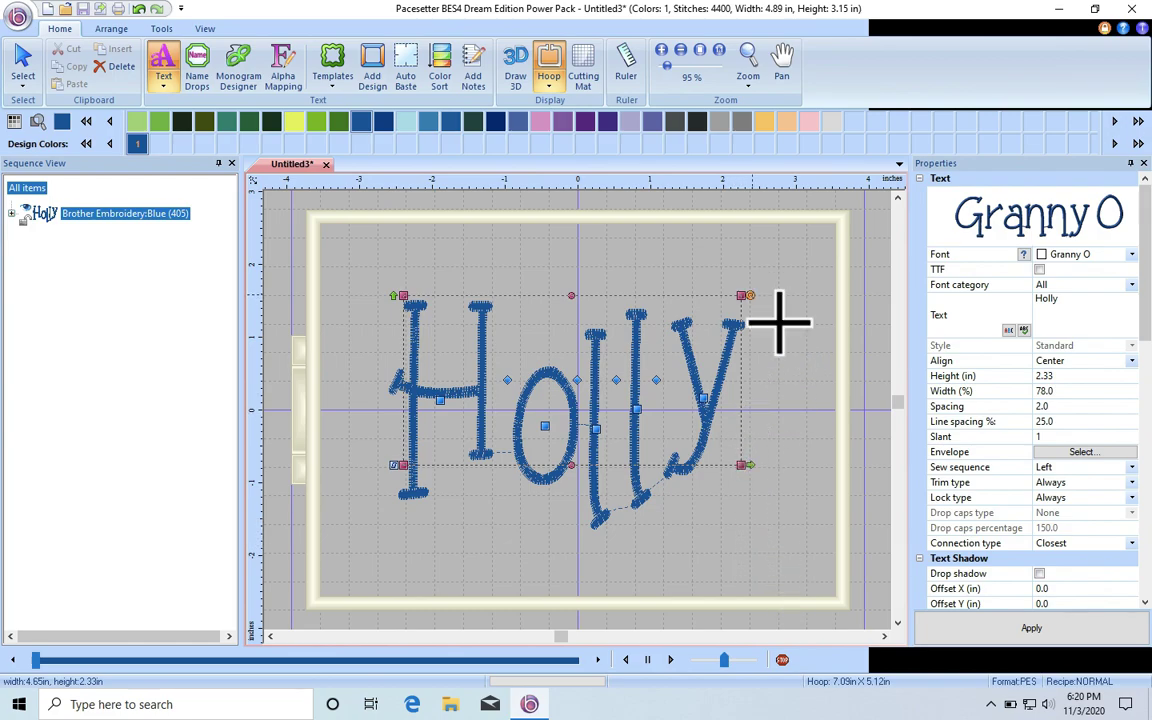
Rotate the name by about -1.4 degrees and bend its upper and lower edges upward into an arch
drag(766, 310, 696, 352)
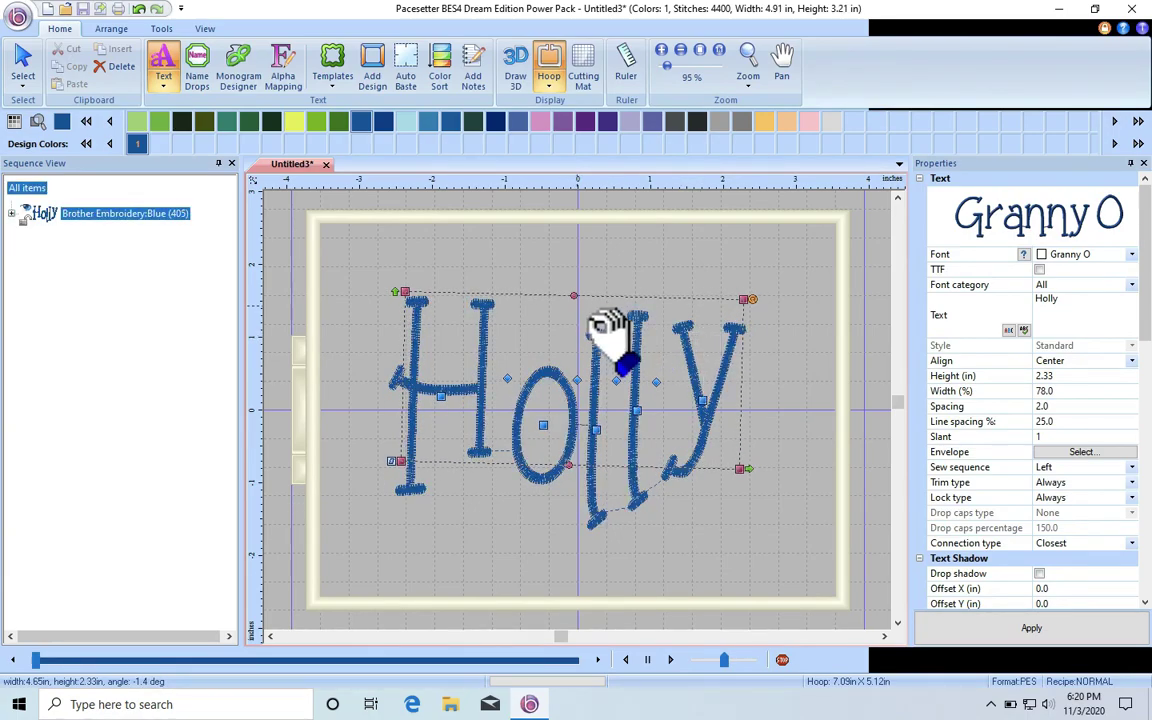
drag(602, 322, 612, 242)
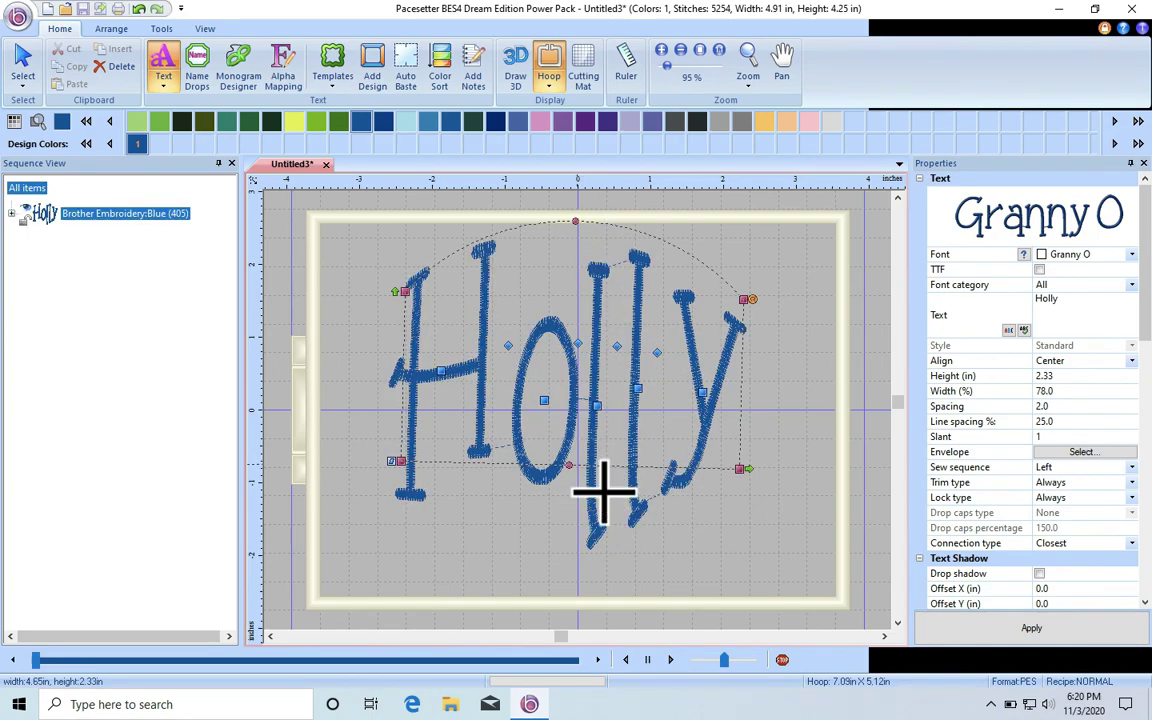
drag(596, 494, 609, 393)
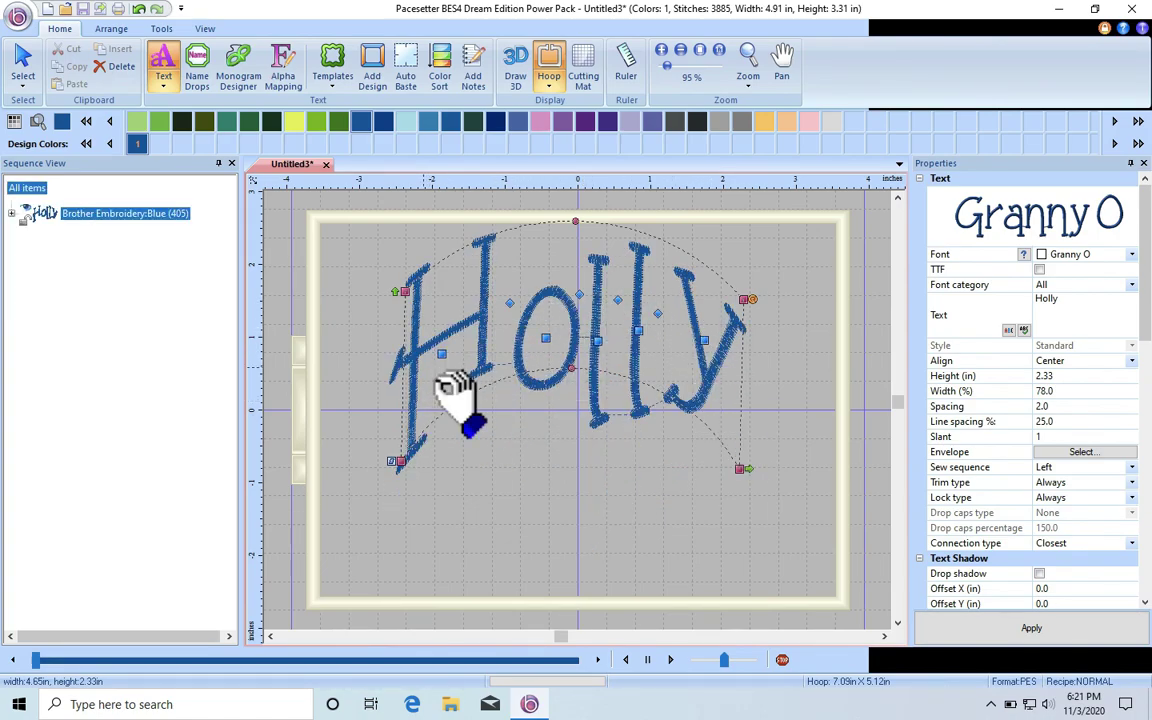
click(163, 86)
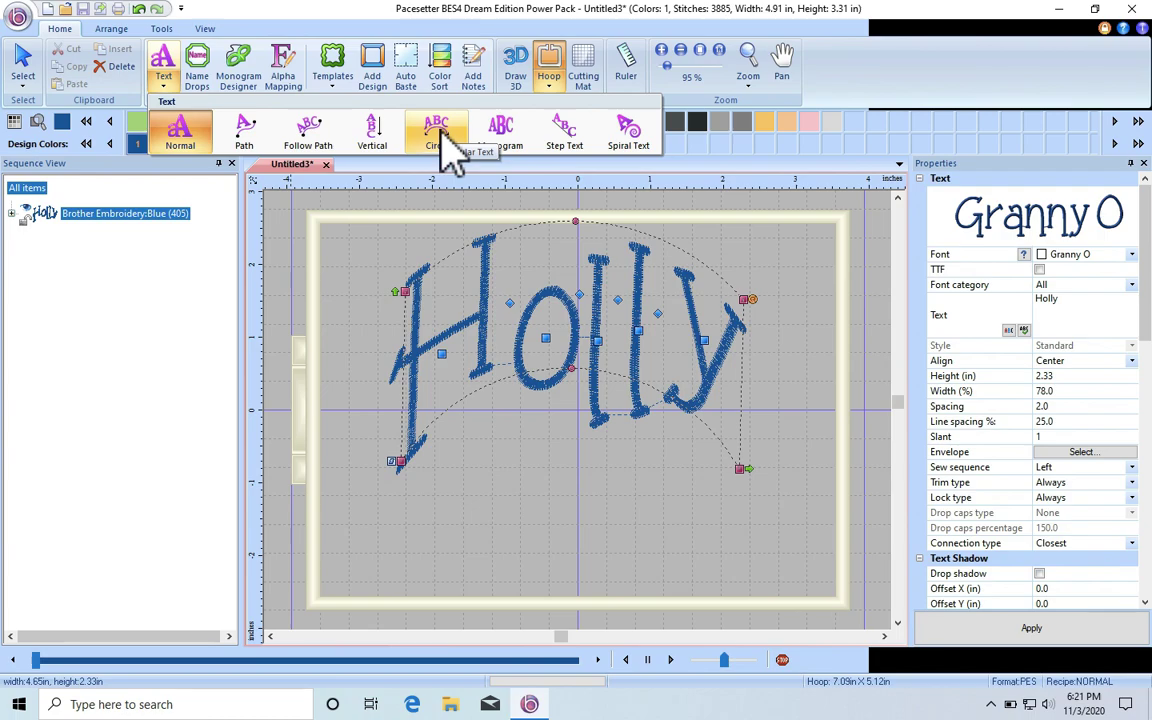
click(553, 487)
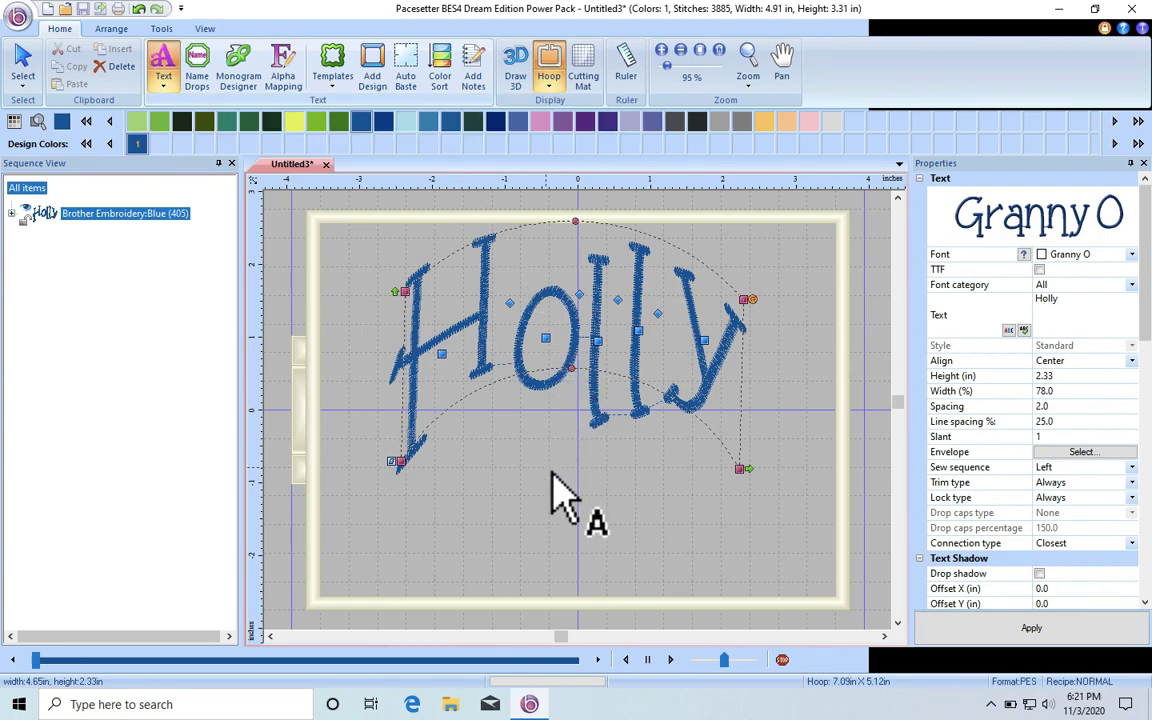
Undo the arching, the rotation and the moves of the third, first and last letters, keeping the second letter's move
click(139, 9)
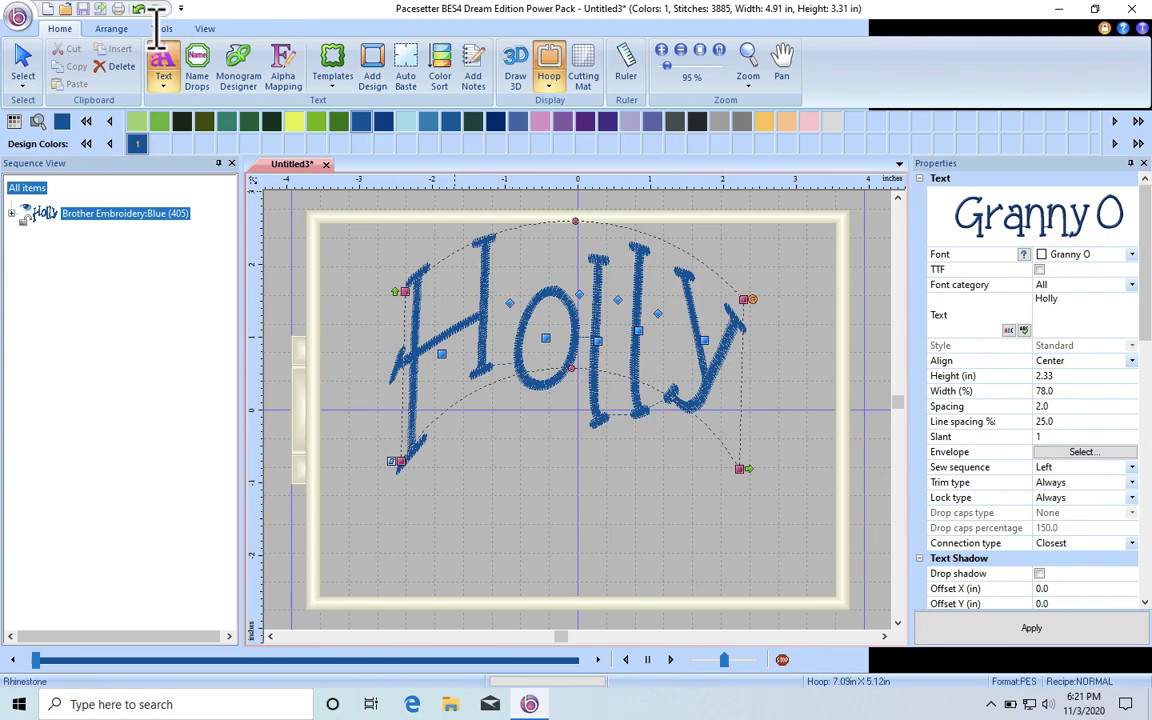
click(141, 10)
click(157, 9)
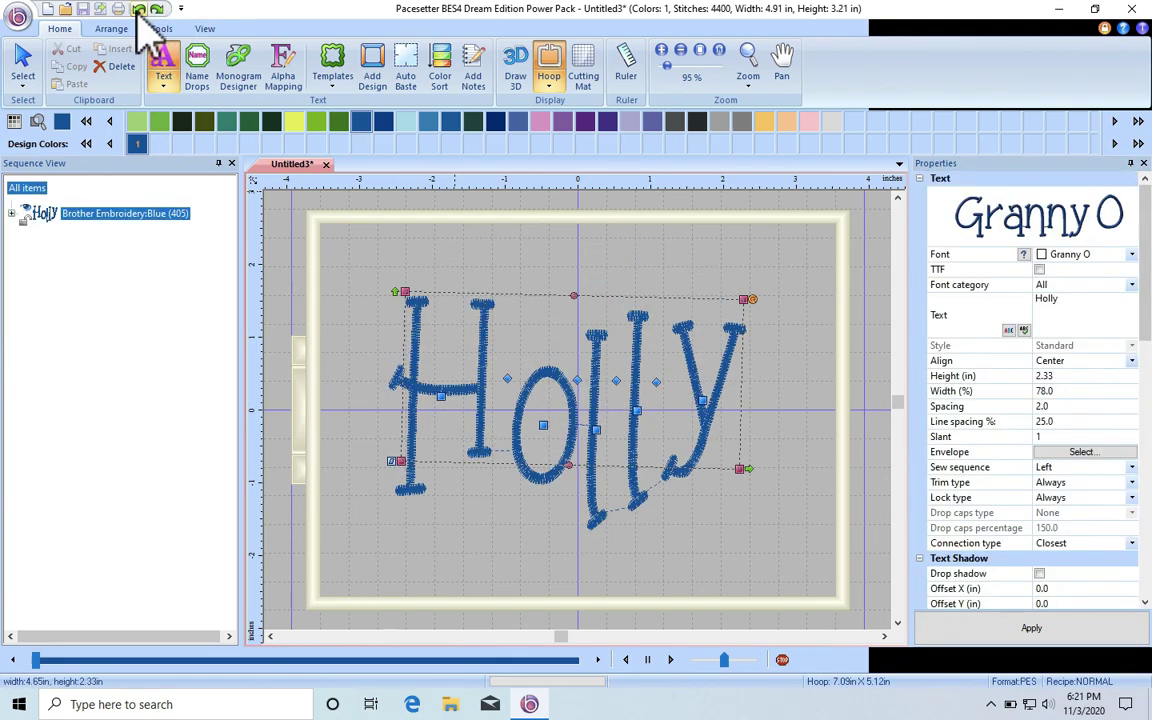
click(157, 9)
click(157, 9)
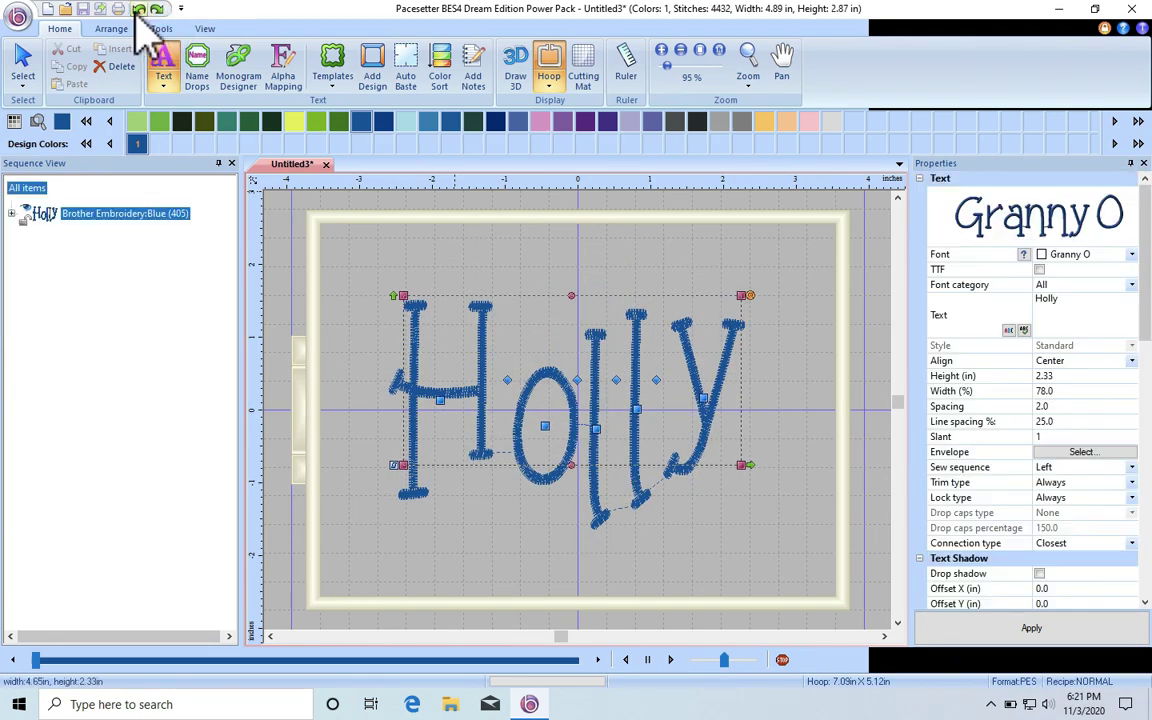
click(139, 9)
click(139, 9)
click(139, 10)
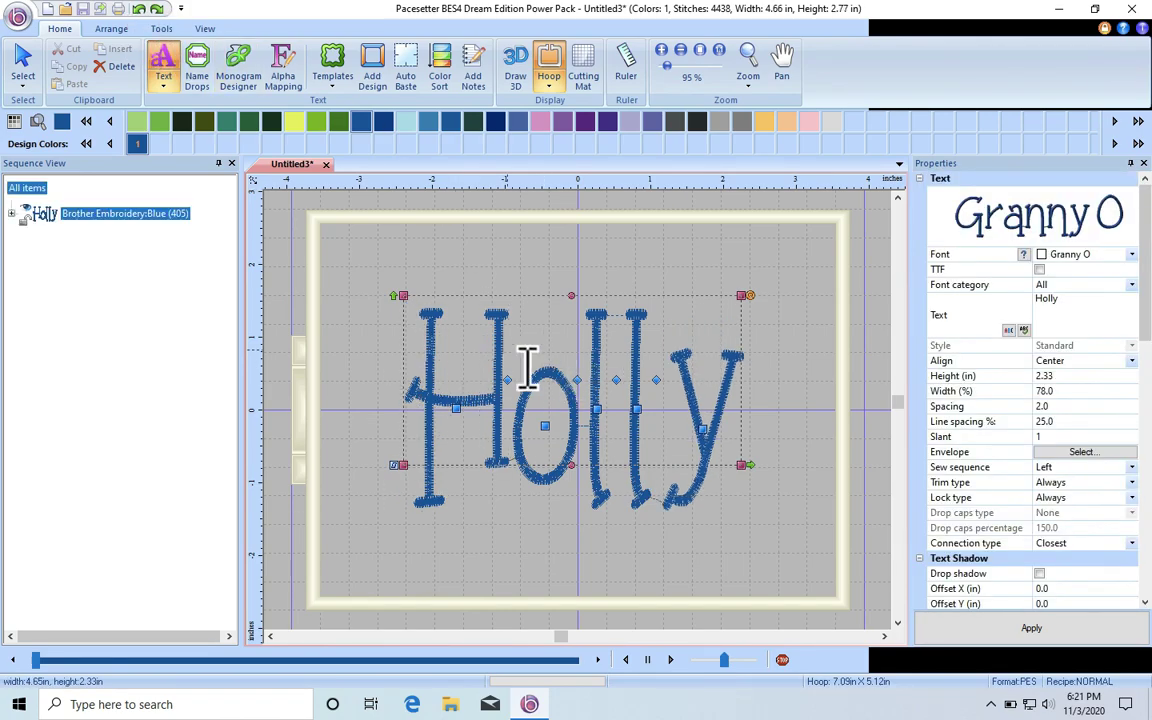
Scale the name up freehand to about 7.33 inches wide and 3.67 inches high, and display the stitches in 3D
click(663, 265)
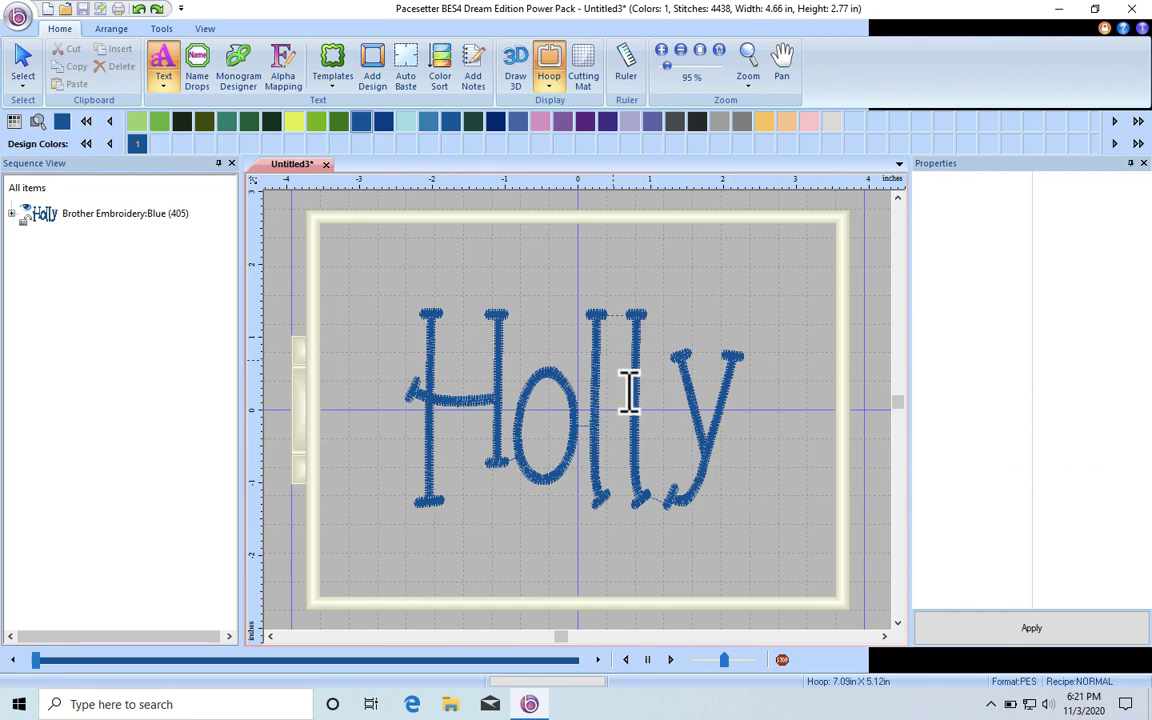
click(652, 400)
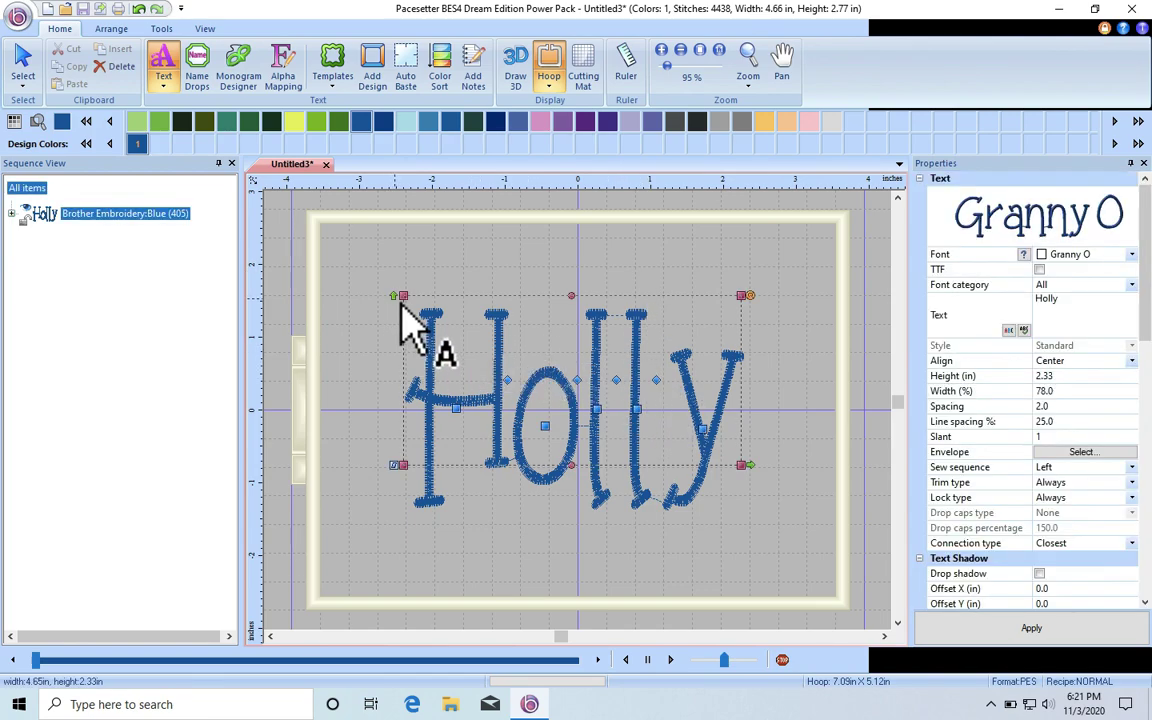
drag(400, 301, 449, 205)
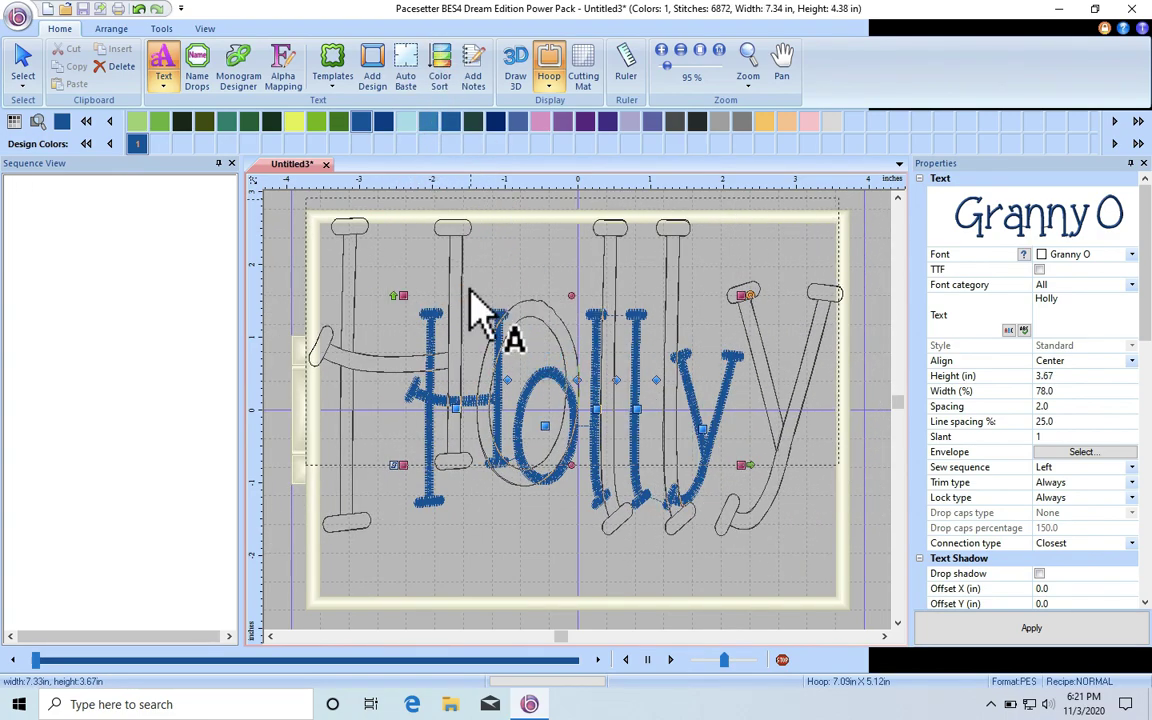
click(552, 262)
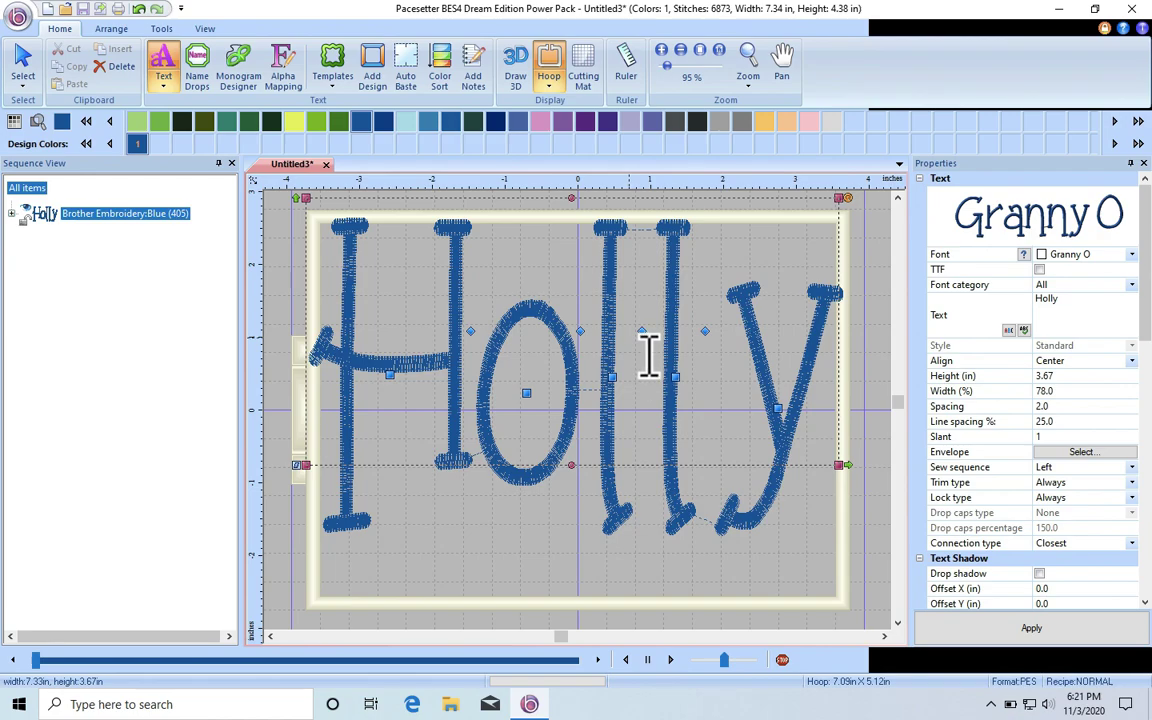
click(515, 72)
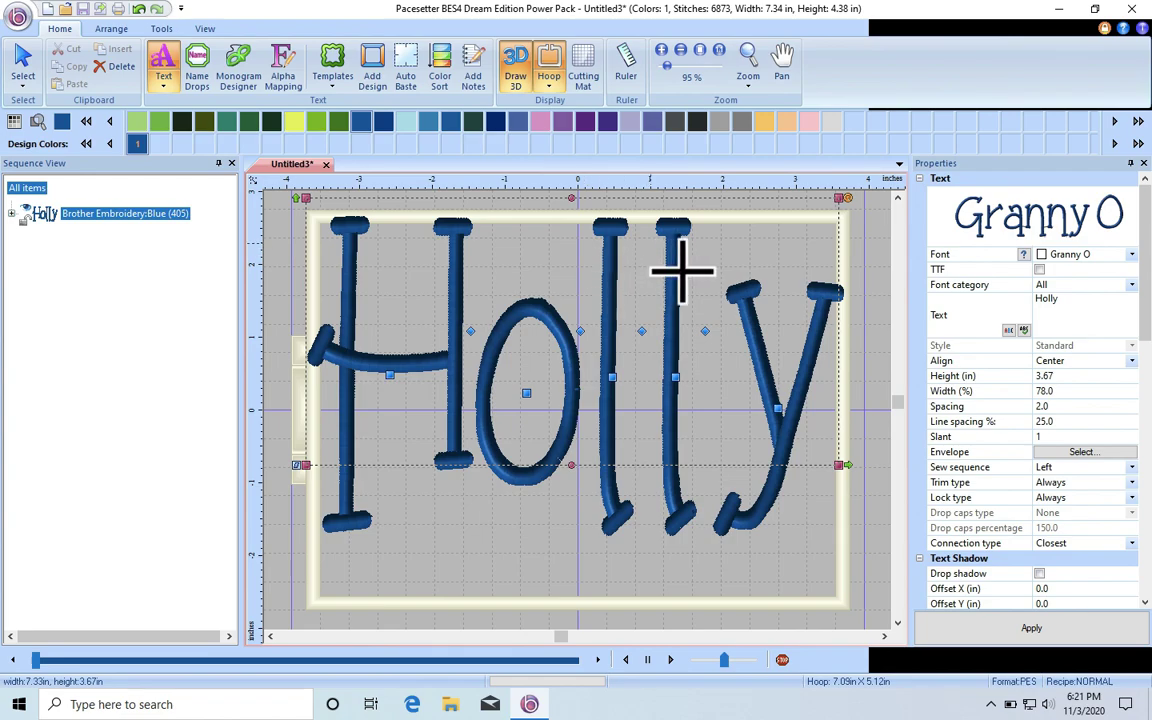
Choose Brick Wall as the lettering's standard fill pattern and browse the other standard patterns
scroll(1148, 237, down, 10)
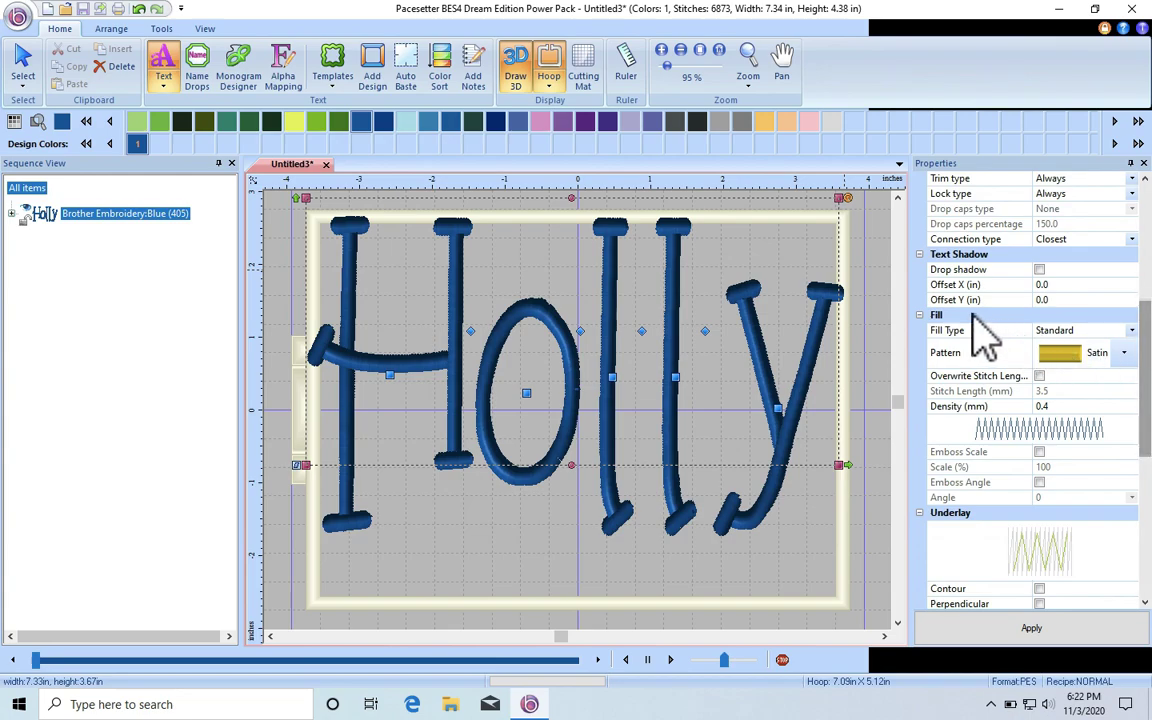
click(1127, 355)
click(1107, 388)
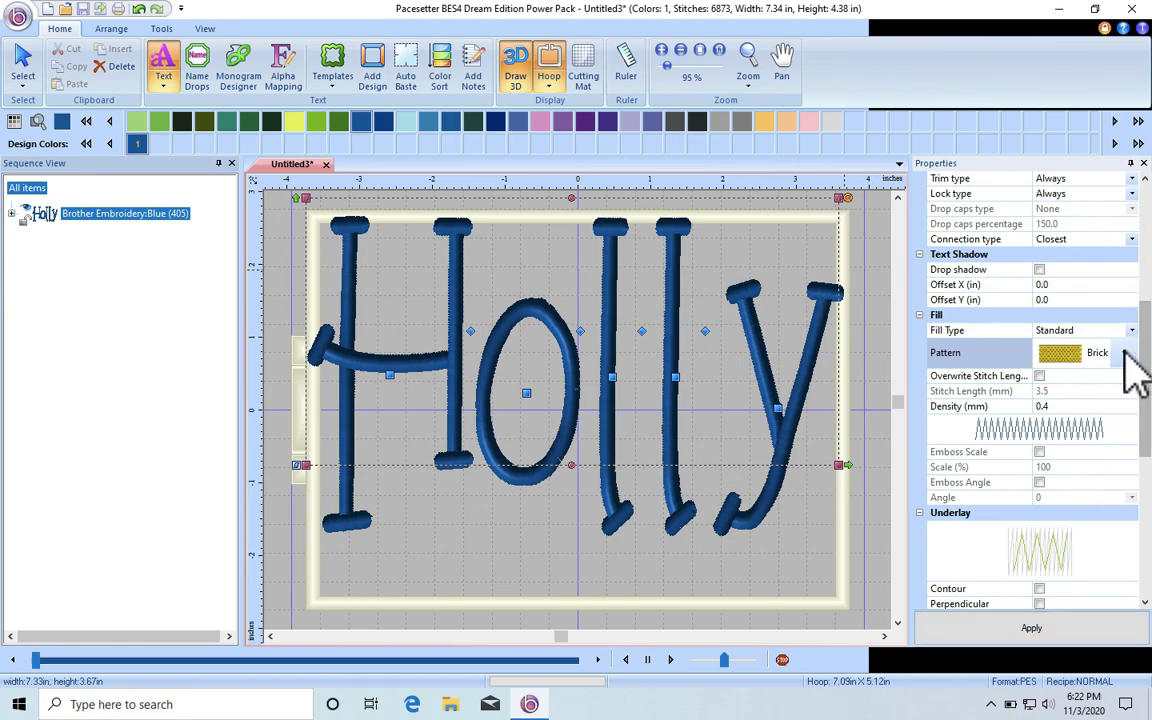
click(1127, 353)
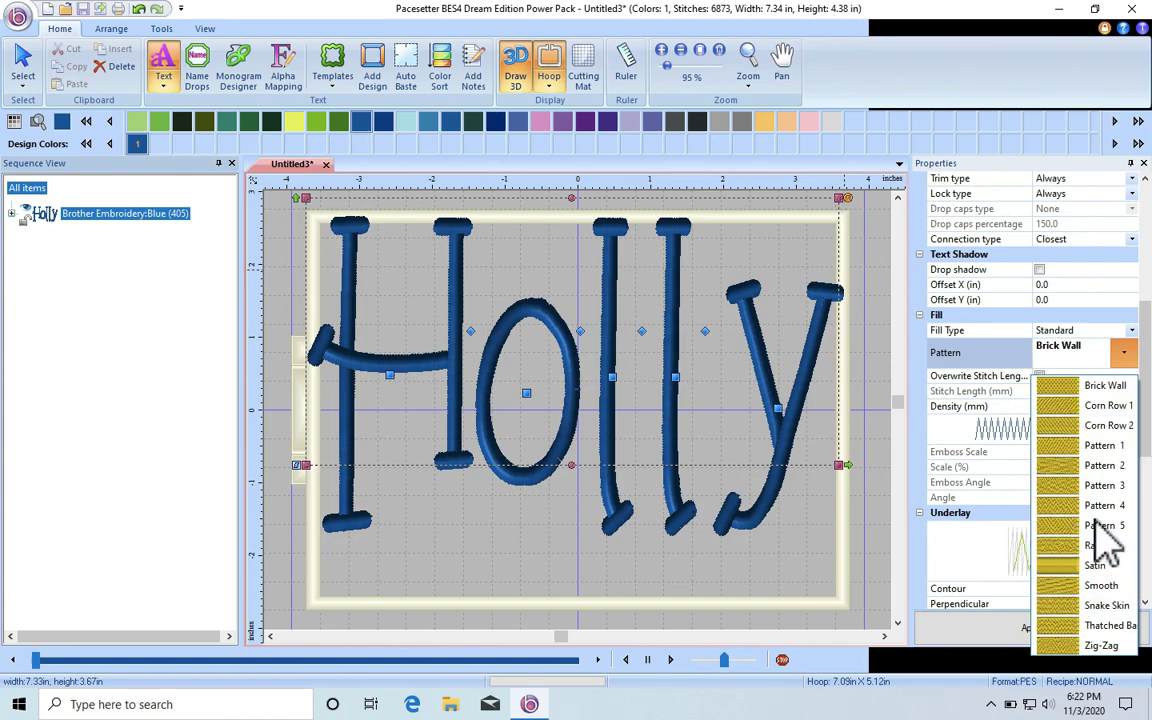
click(1132, 331)
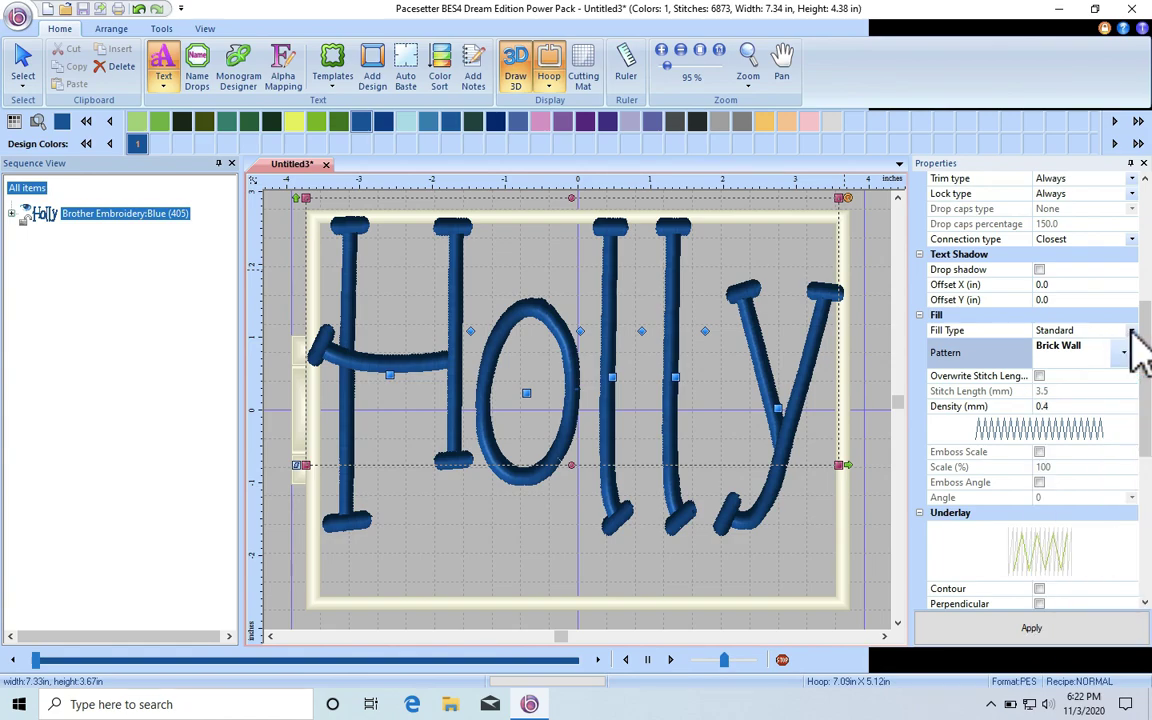
Apply the Carved fill type with pattern C049 to the lettering, and move the name down toward the hoop's vertical center
click(1132, 331)
click(1088, 361)
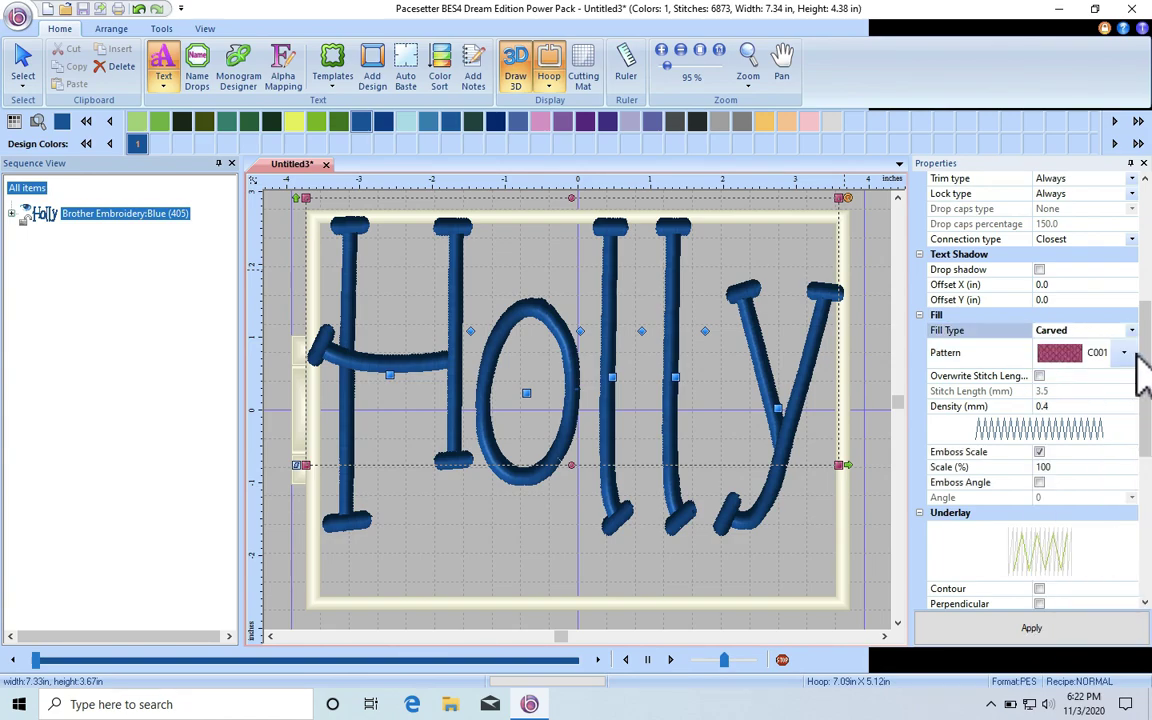
click(1124, 352)
scroll(1112, 566, down, 8)
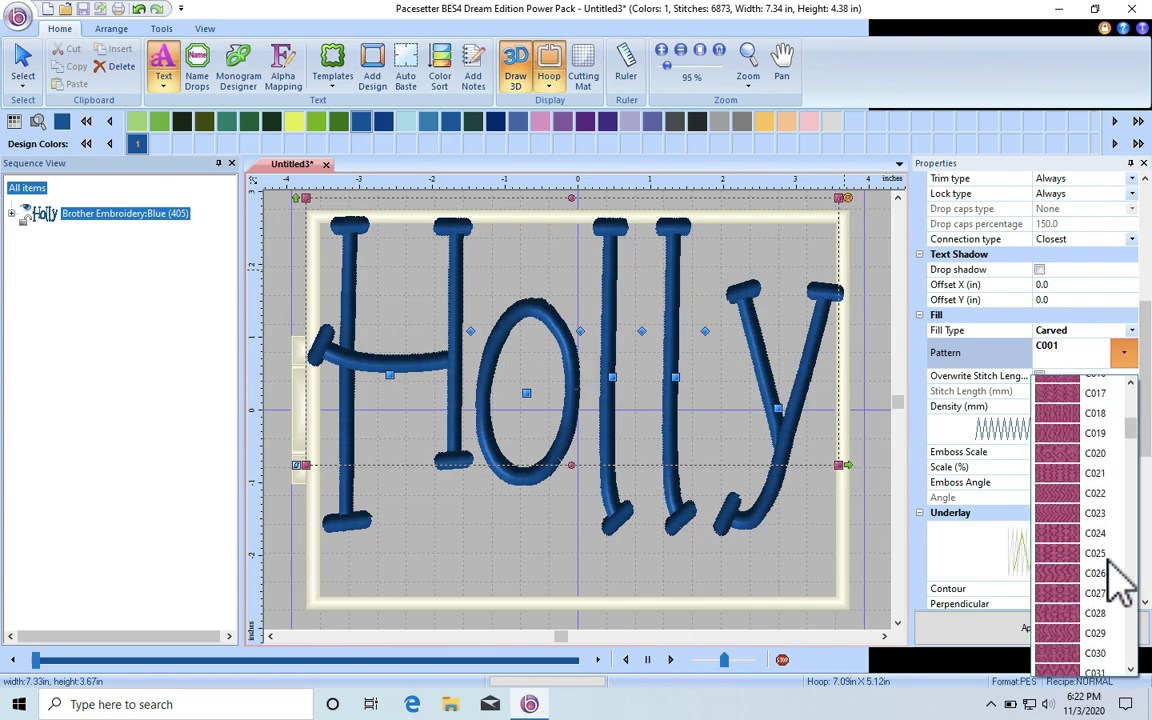
scroll(1112, 566, down, 4)
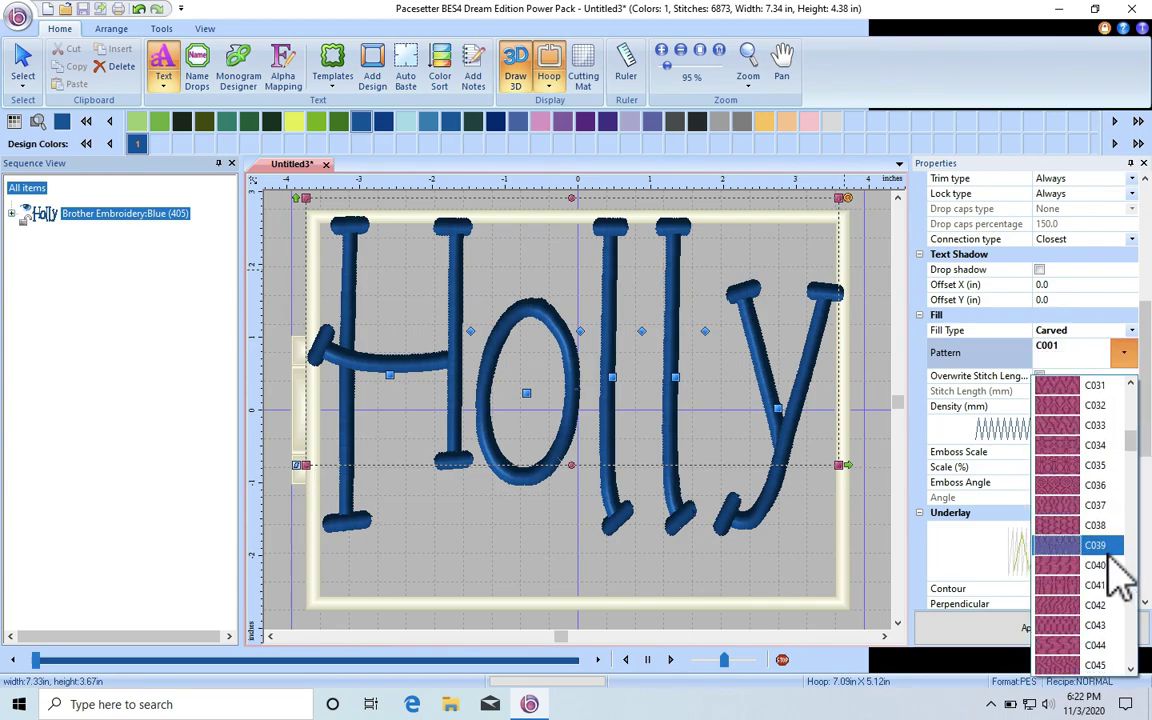
scroll(1112, 560, down, 1)
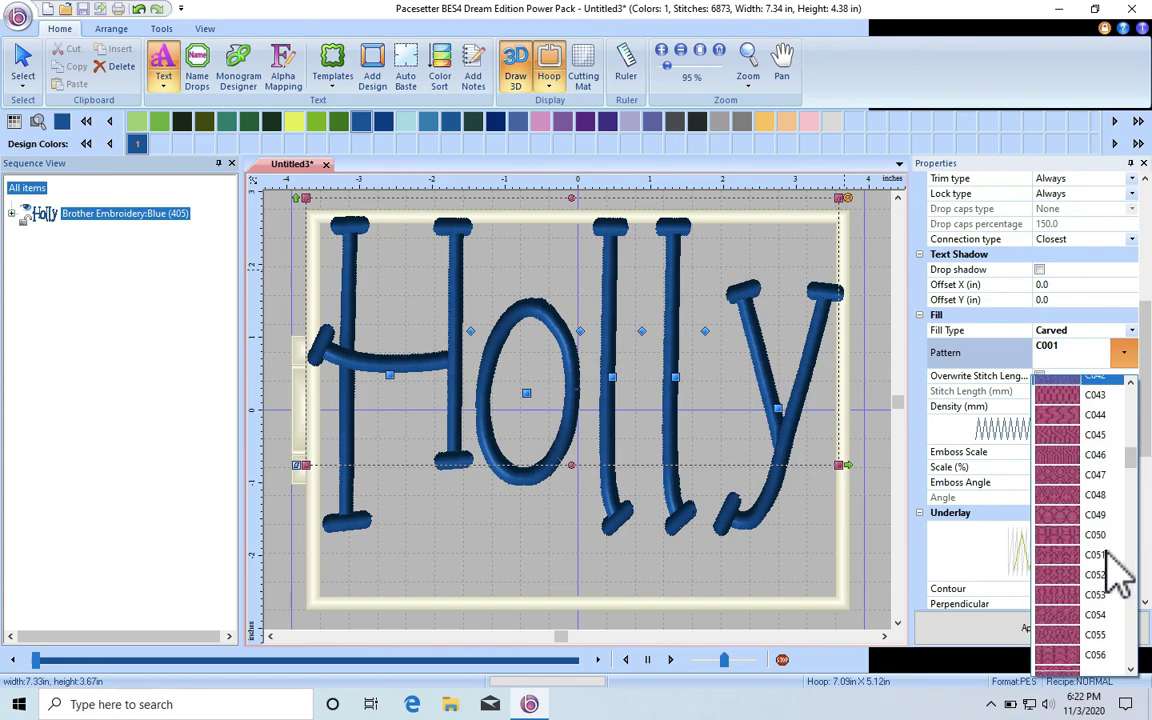
click(1100, 510)
click(1070, 637)
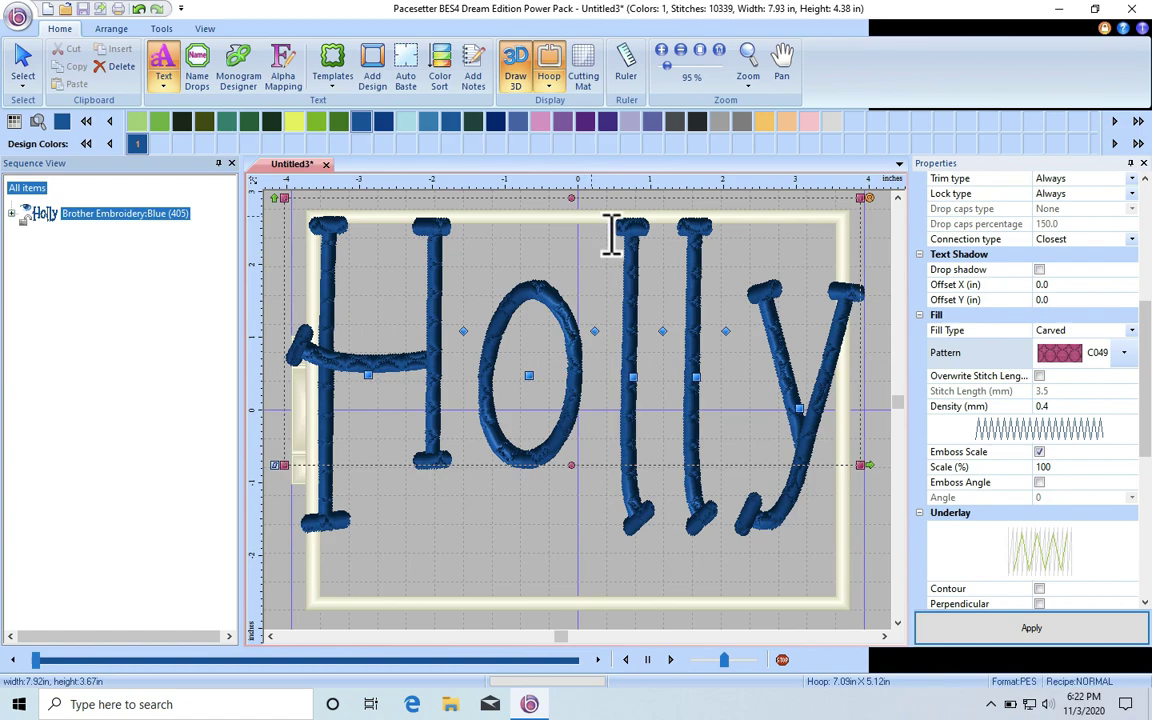
drag(608, 232, 619, 267)
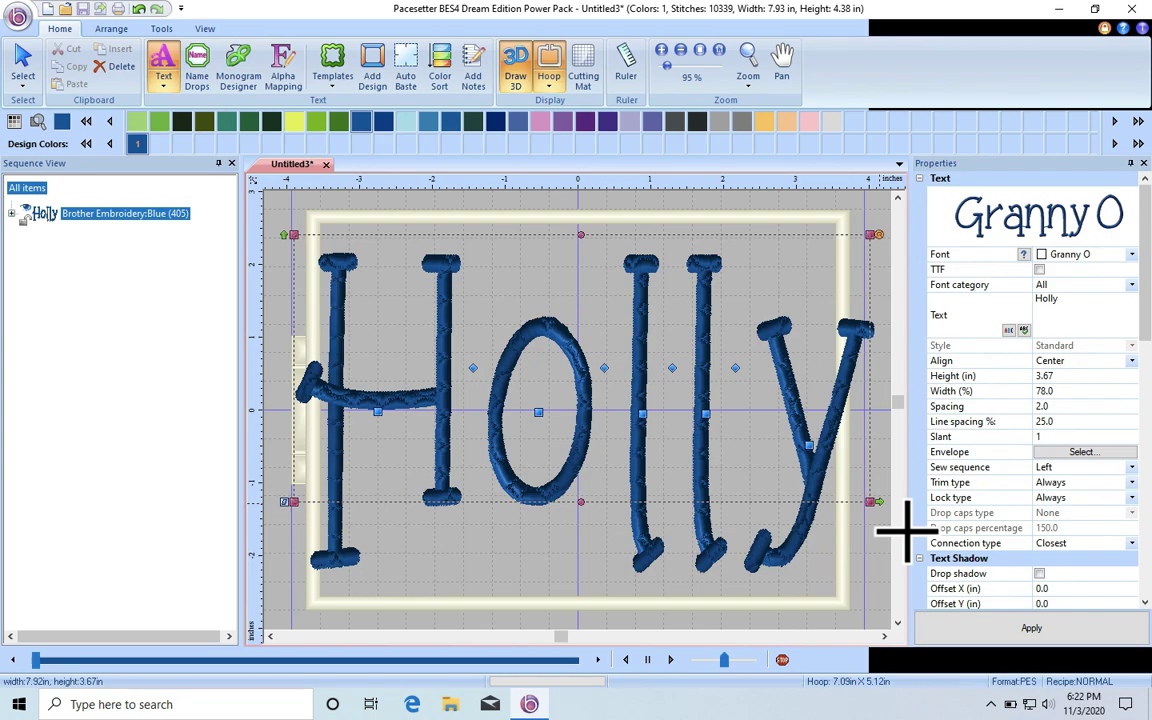
Narrow the name freehand to about 6.71 inches wide so that it fits inside the hoop
drag(890, 530, 818, 532)
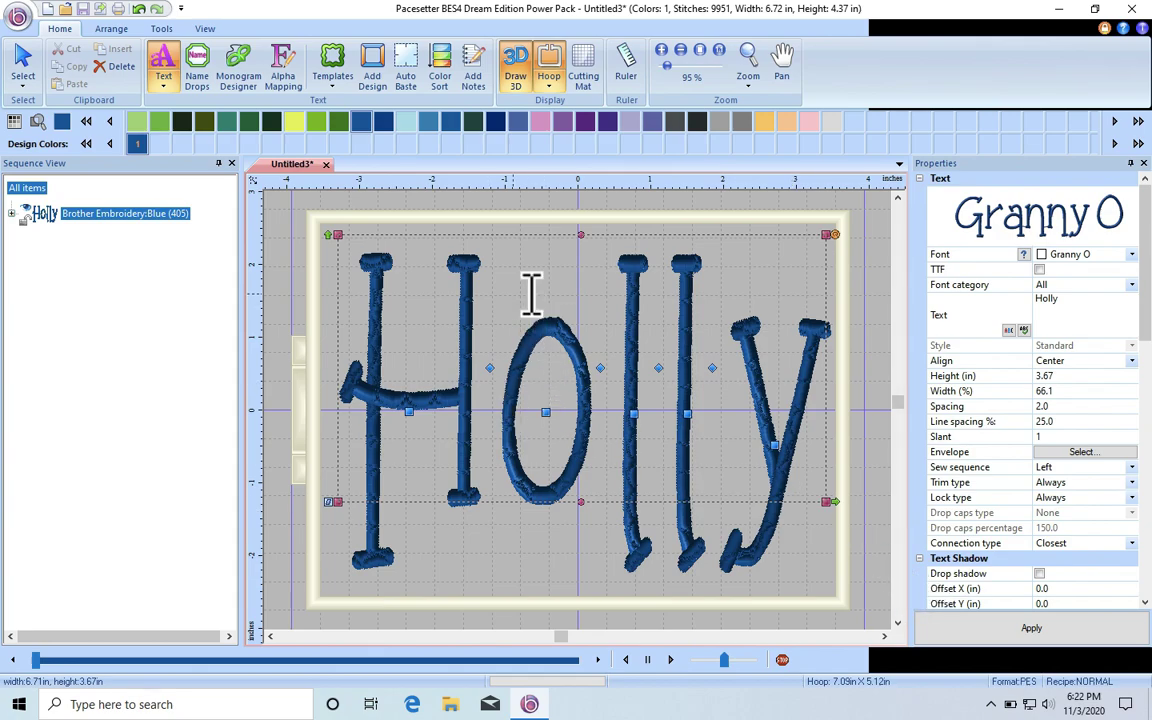
click(411, 276)
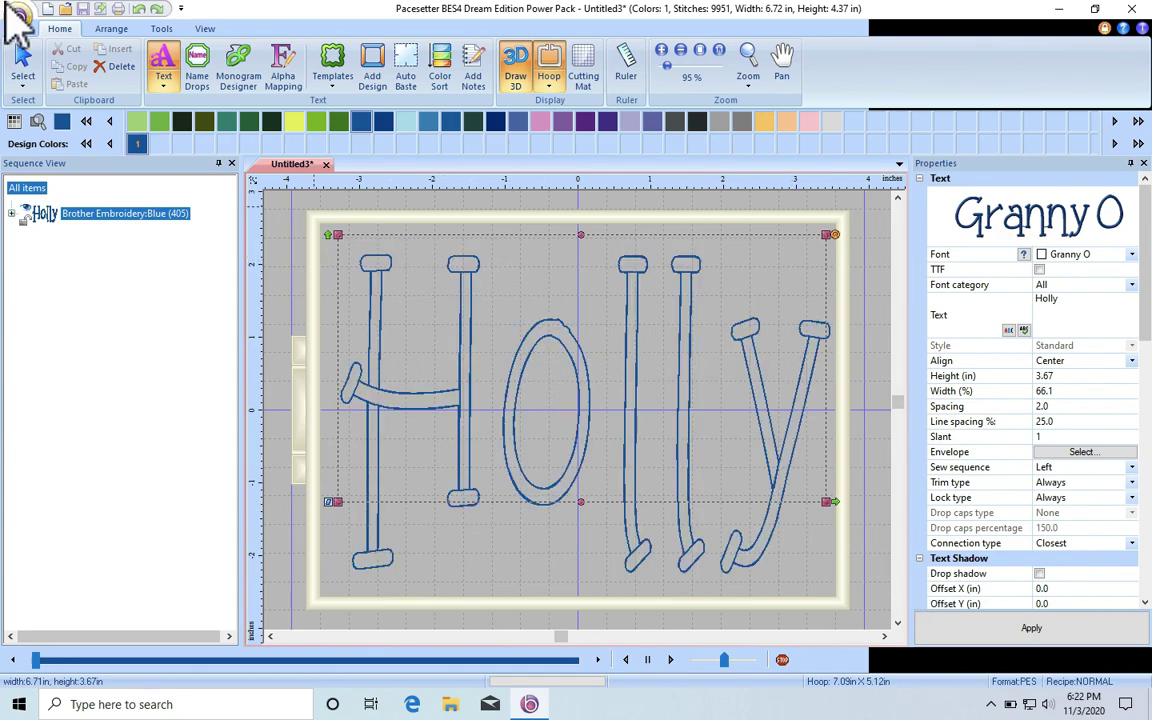
Create a new design and place a Circle text object at its center
click(47, 8)
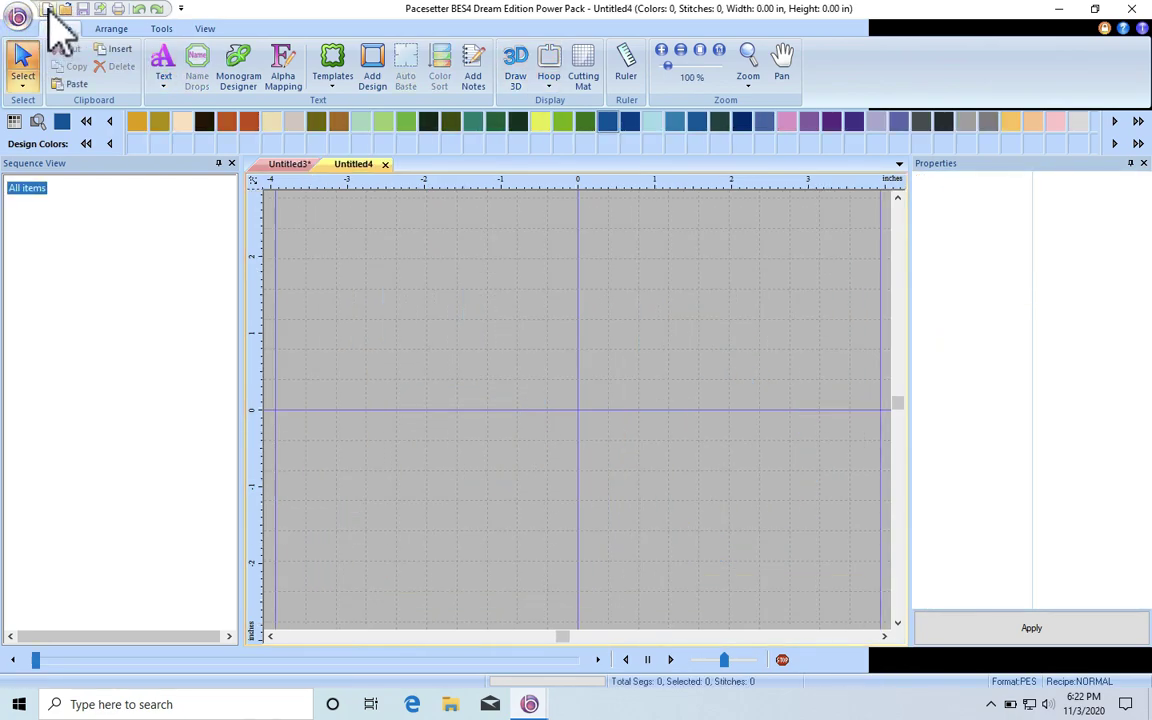
click(164, 88)
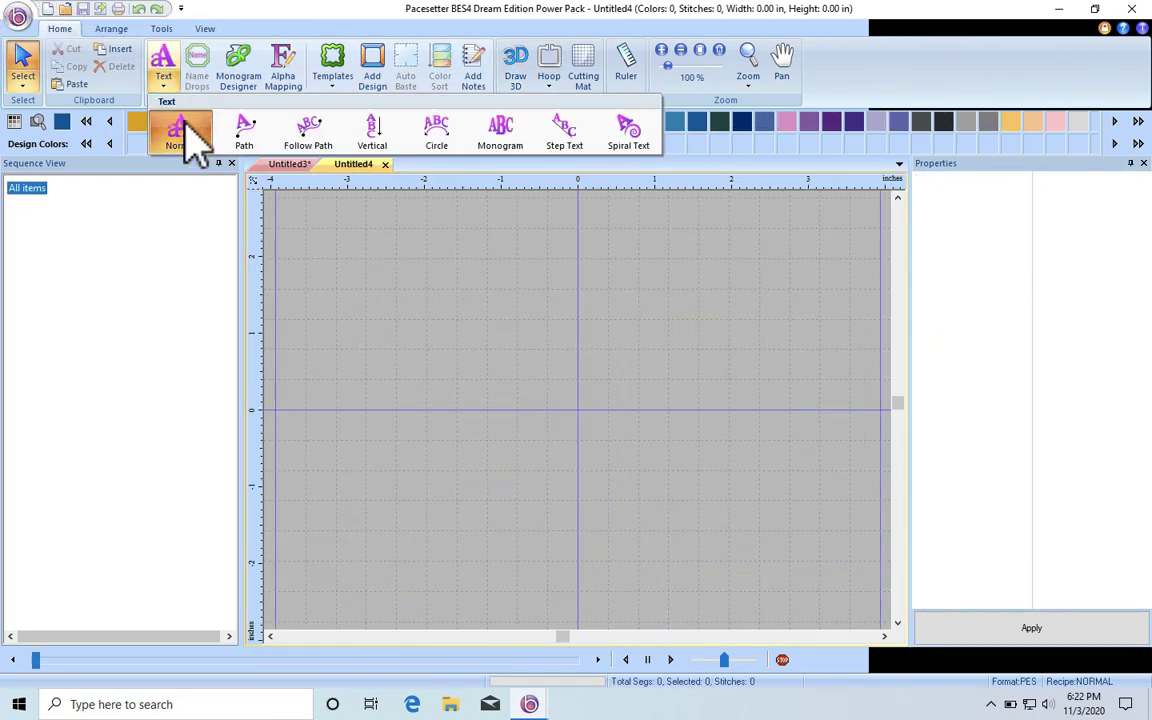
click(446, 152)
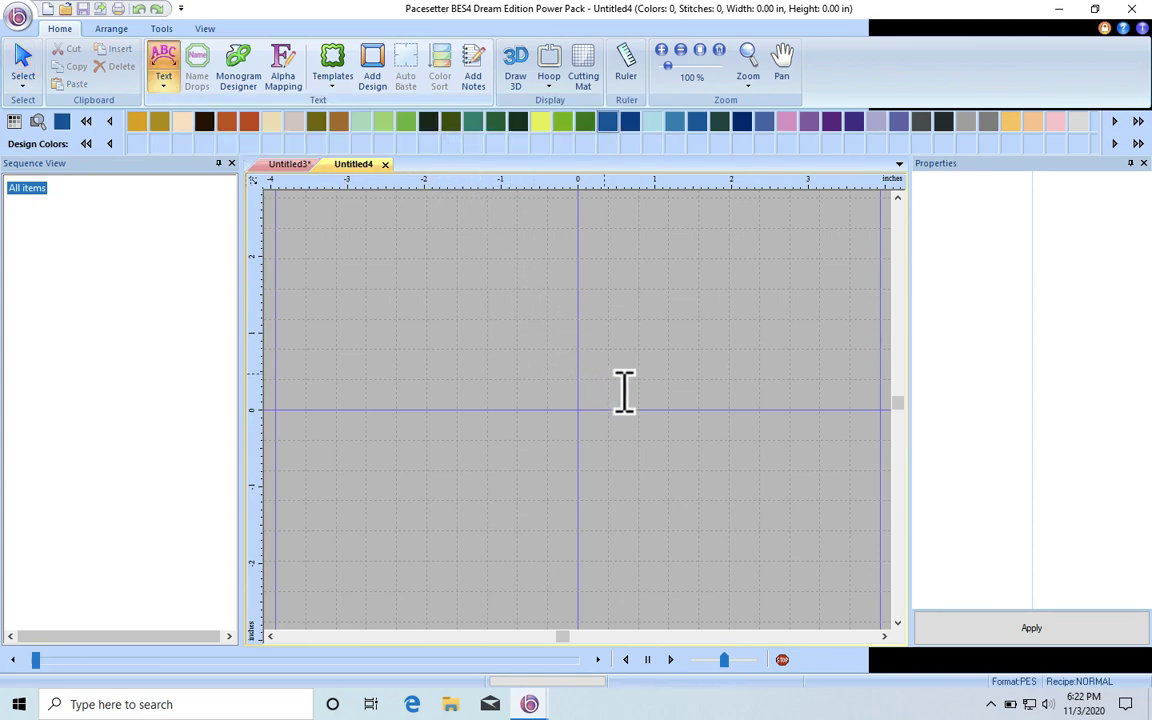
click(599, 395)
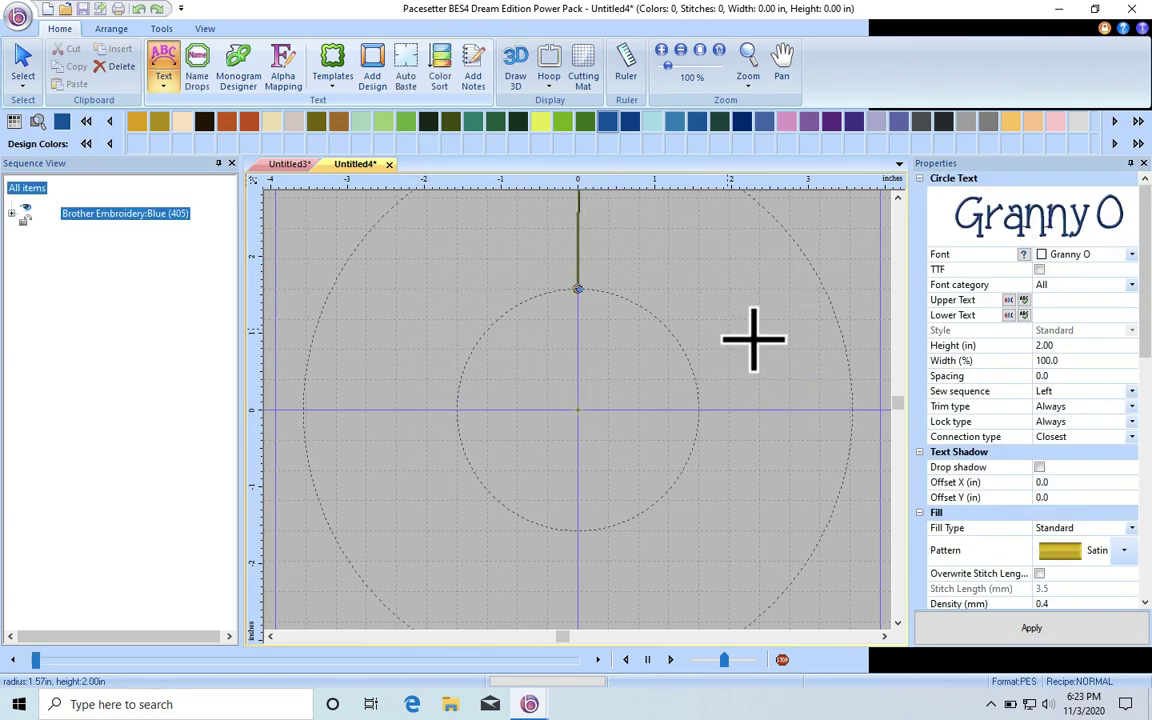
Enter the first name as the circle's upper text and the middle name as its lower text, and generate the lettering
click(1047, 304)
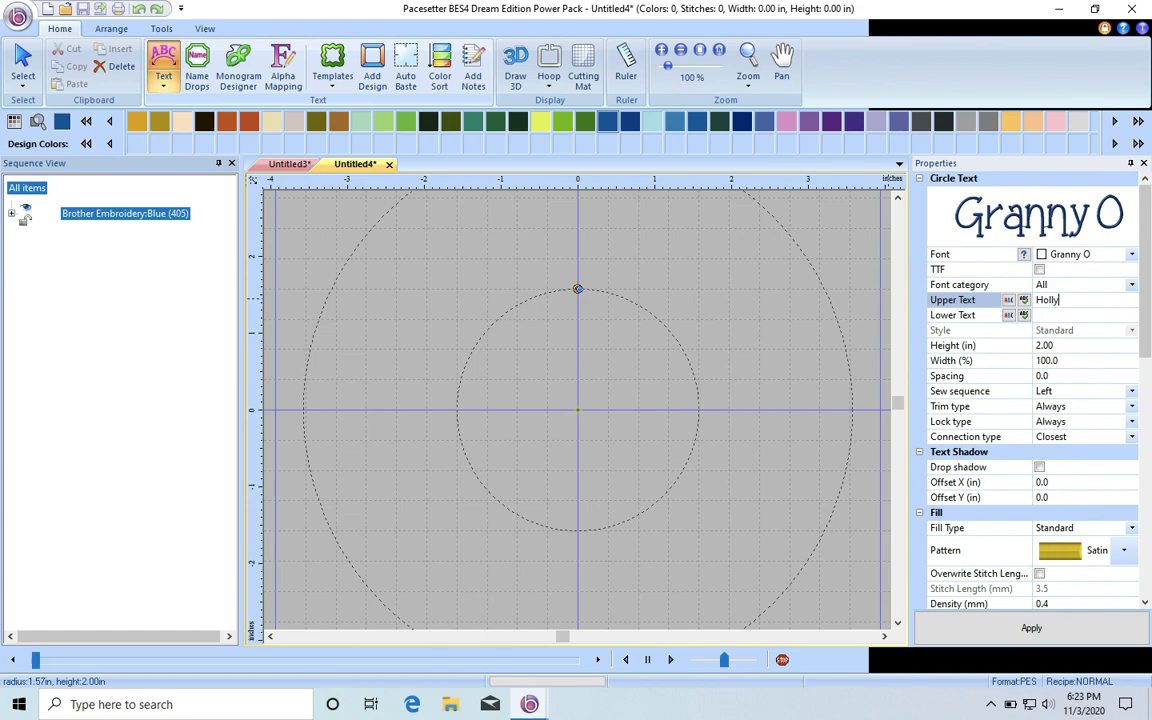
click(1083, 317)
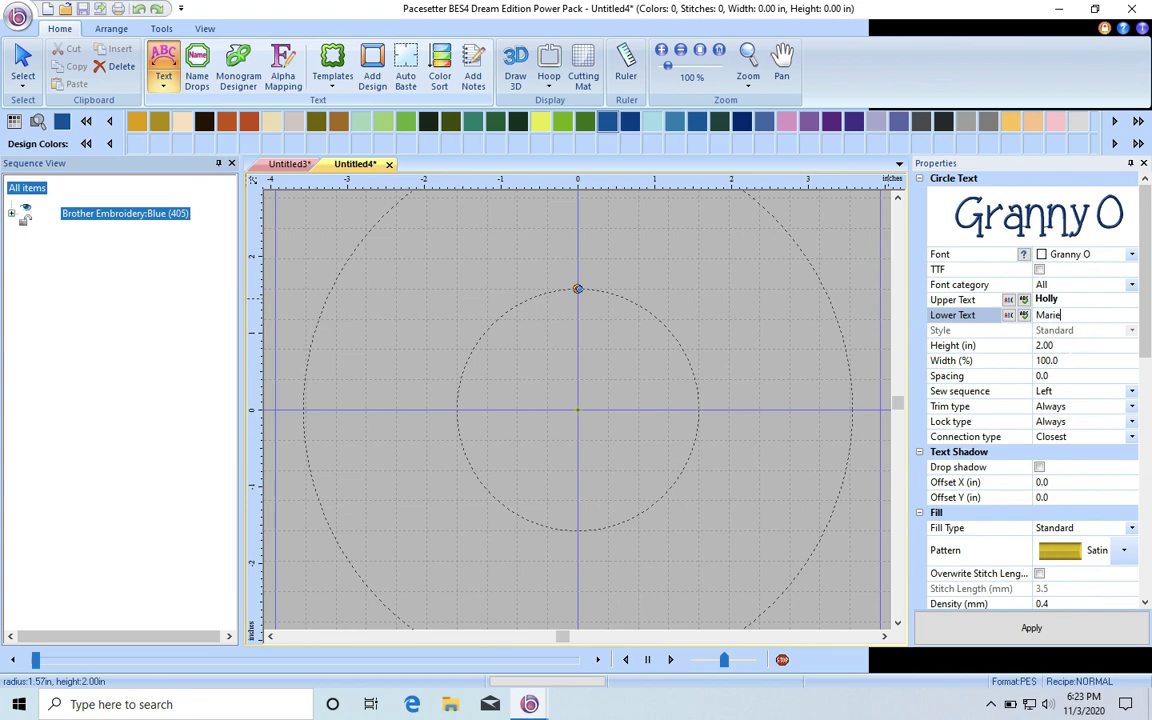
click(1060, 626)
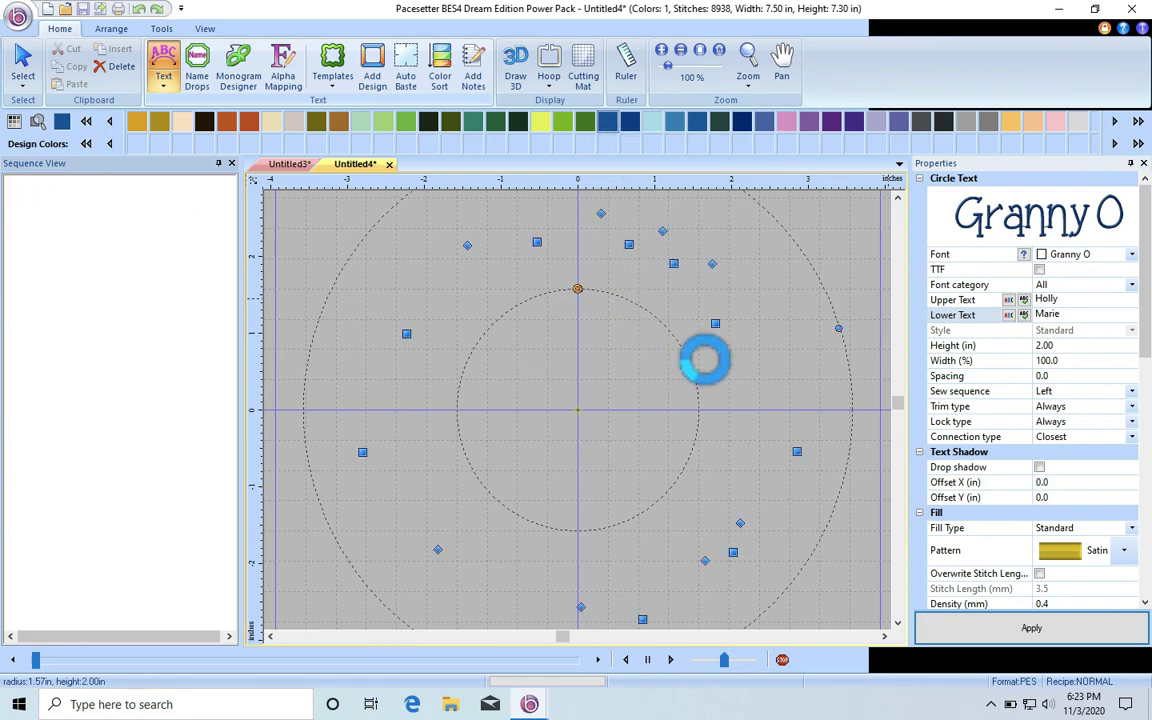
Rotate the lower name along the circle until it is centered at the bottom, and shift the upper name slightly counterclockwise
scroll(697, 348, down, 2)
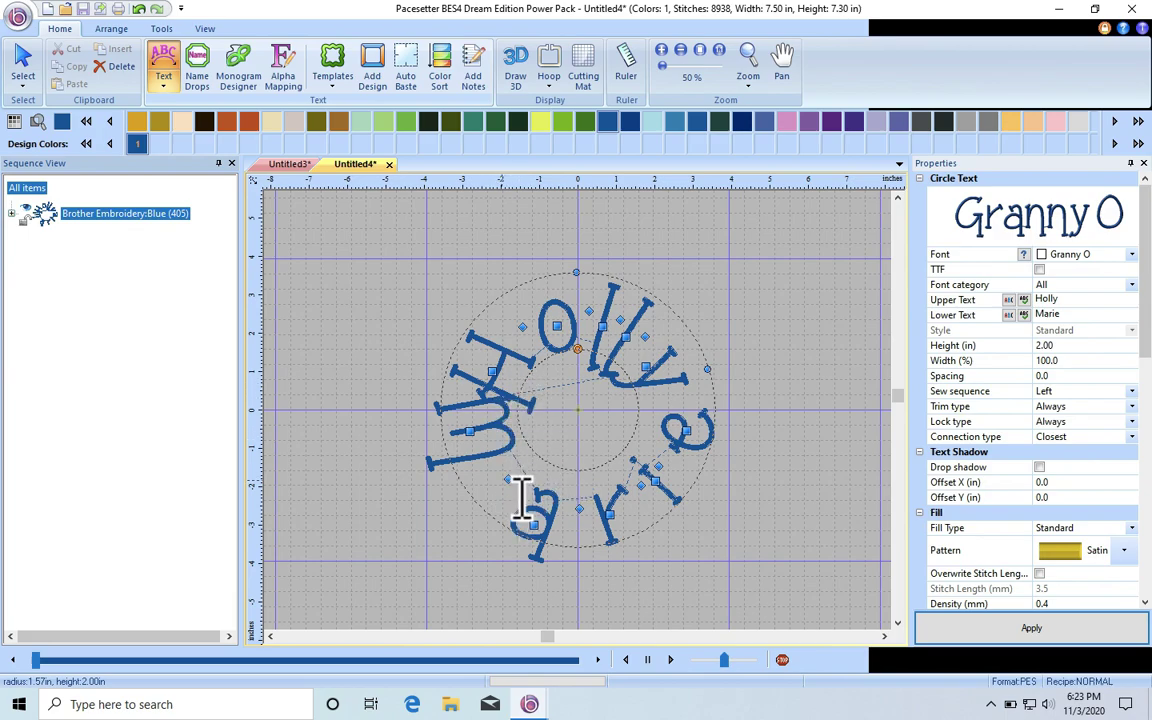
drag(525, 495, 605, 548)
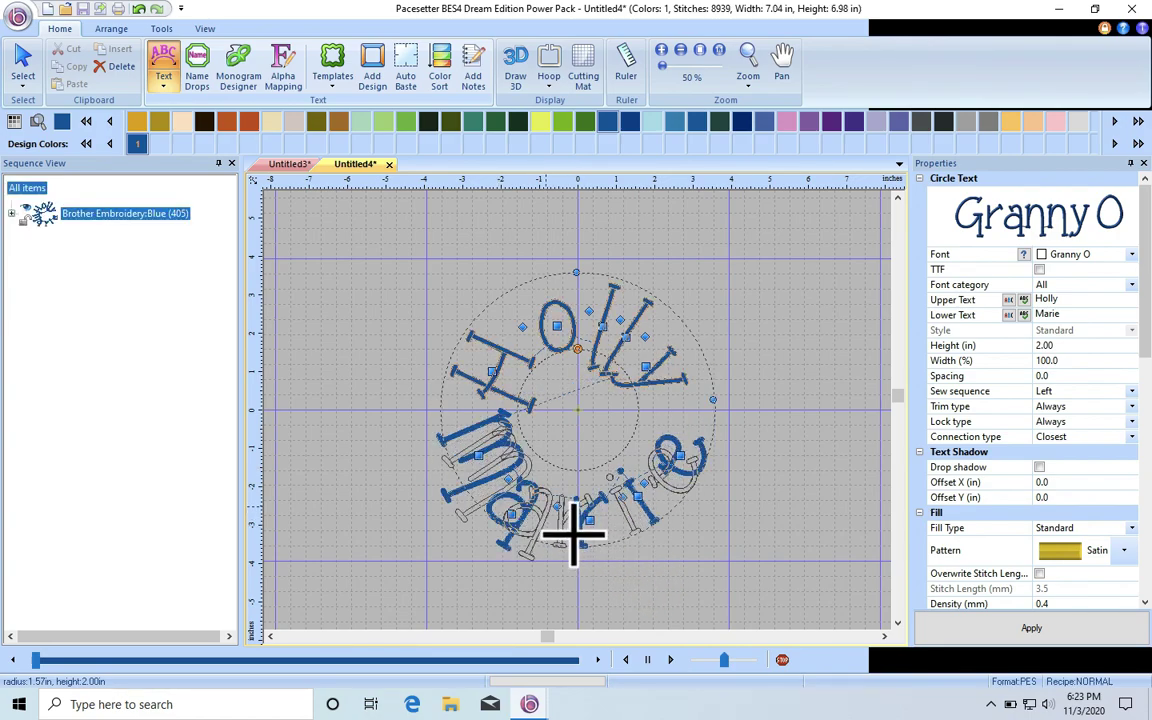
drag(571, 532, 699, 532)
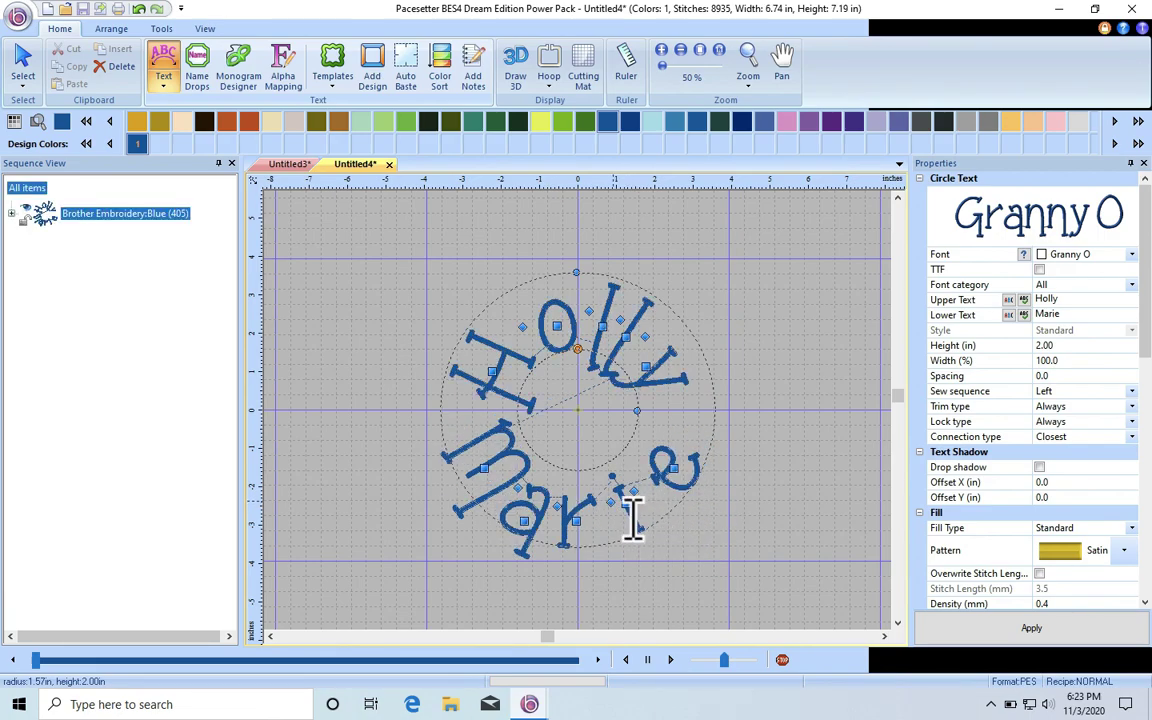
drag(635, 527, 702, 390)
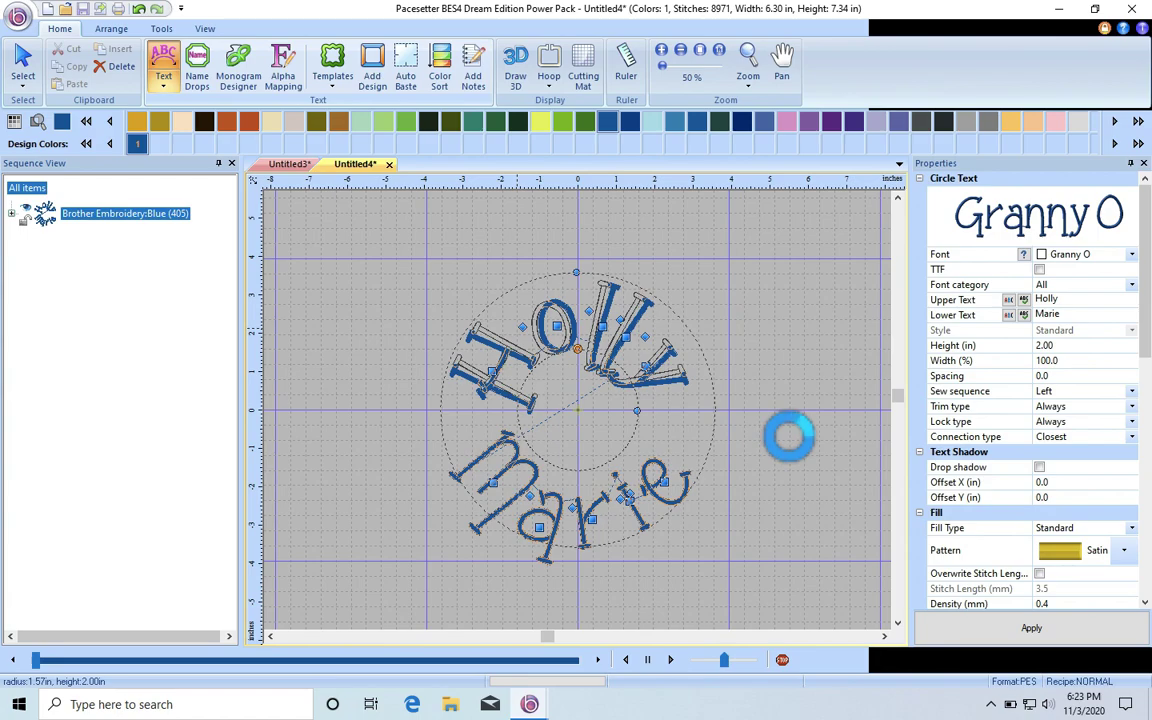
Enlarge the circle text's radius freehand to about 3.68 inches
click(770, 440)
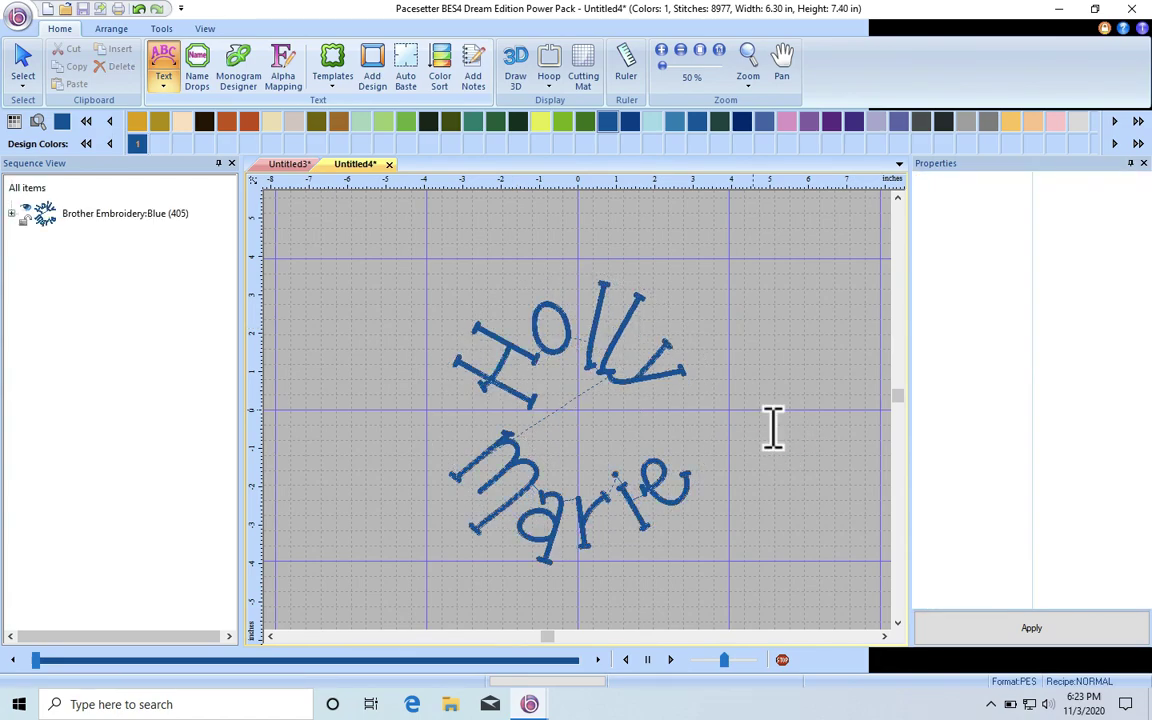
click(585, 335)
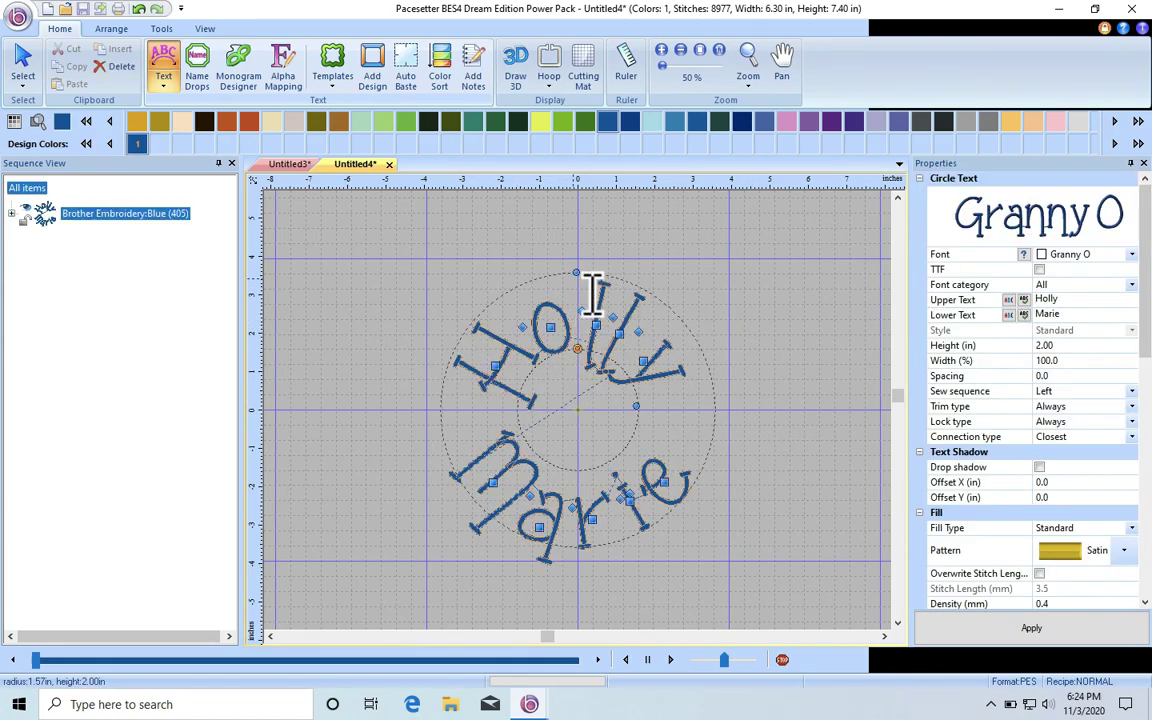
drag(599, 368, 597, 292)
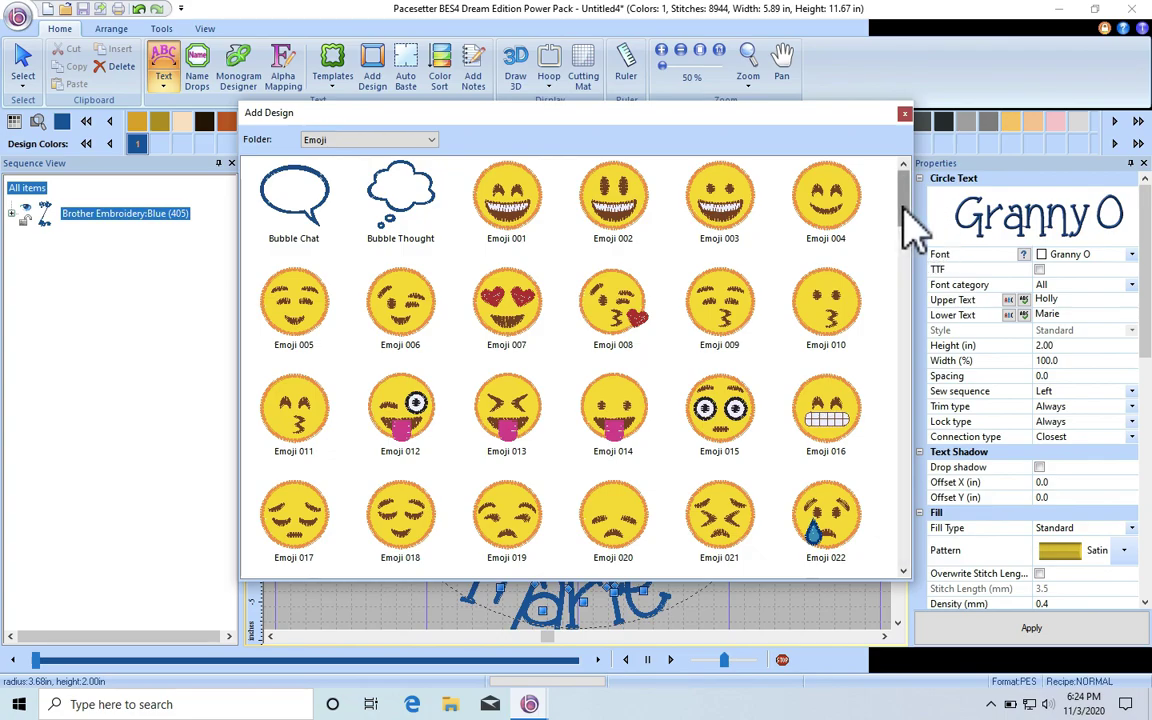
Add the laughing face with tears from the Emoji design folder and center it between the upper and lower names
drag(905, 205, 905, 330)
drag(906, 320, 906, 250)
double_click(293, 322)
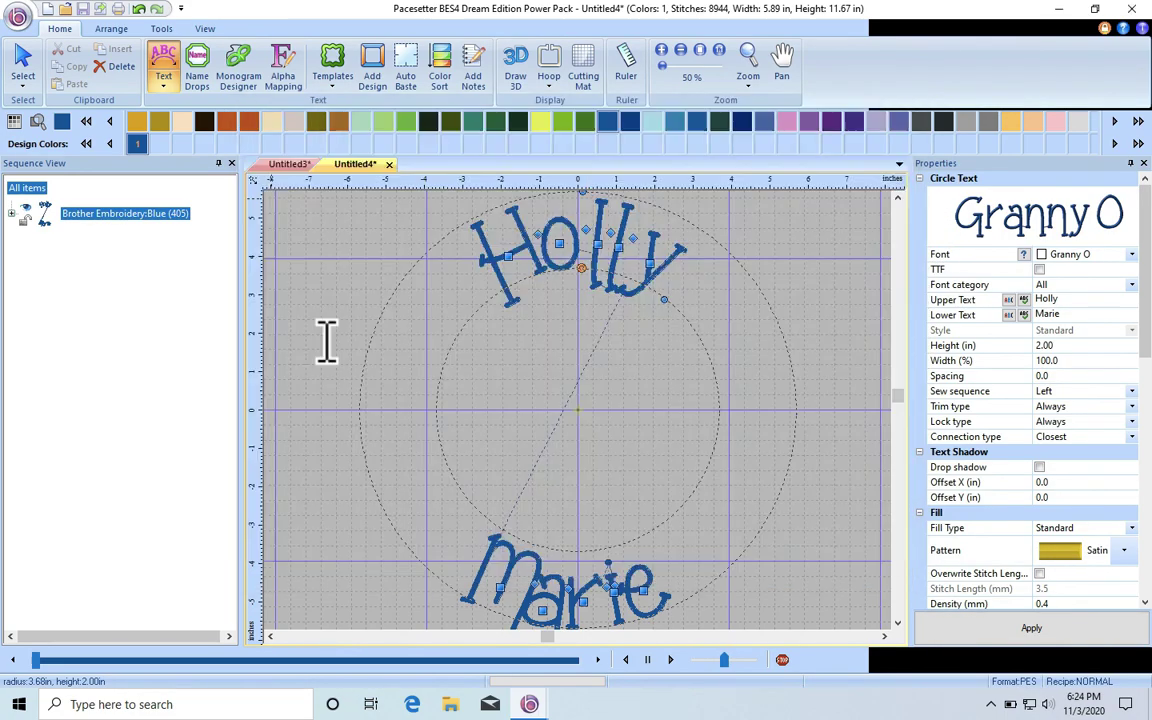
drag(561, 428, 776, 442)
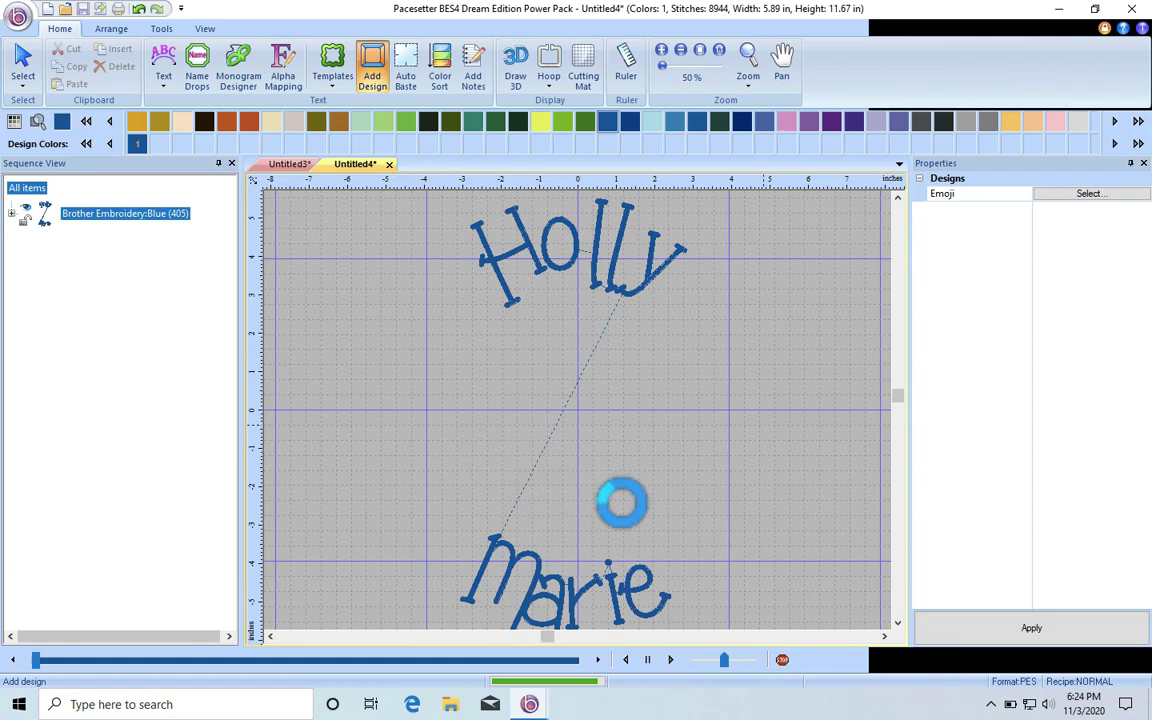
click(684, 399)
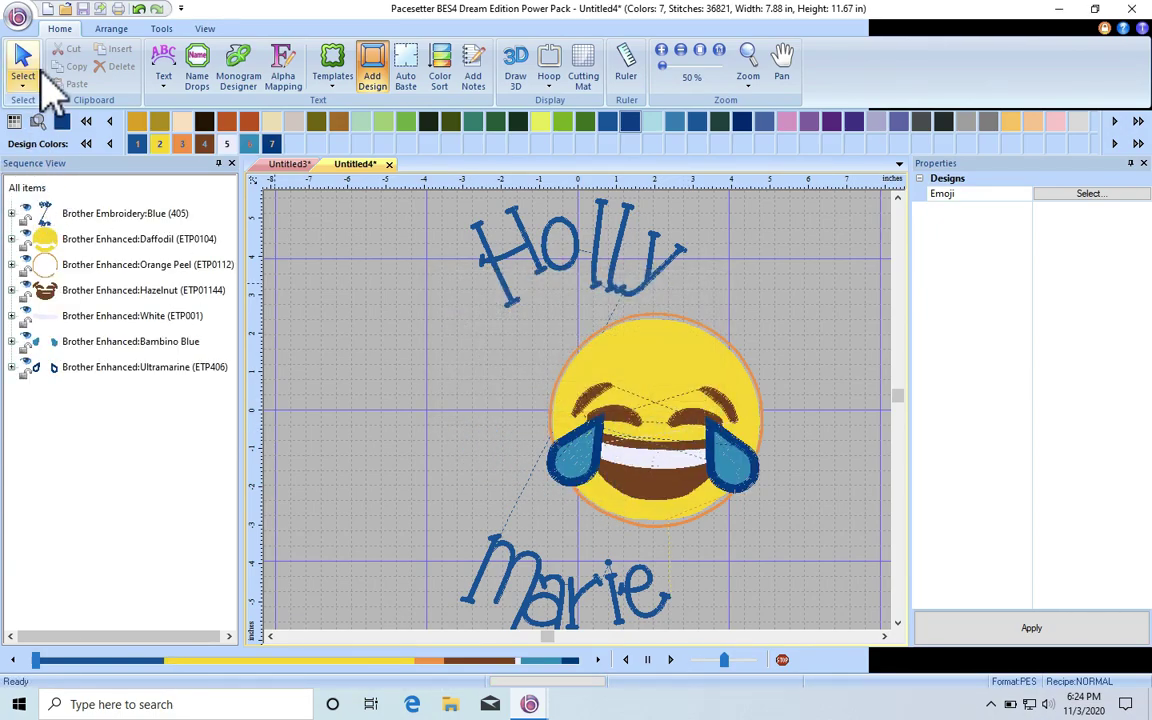
drag(678, 446, 600, 440)
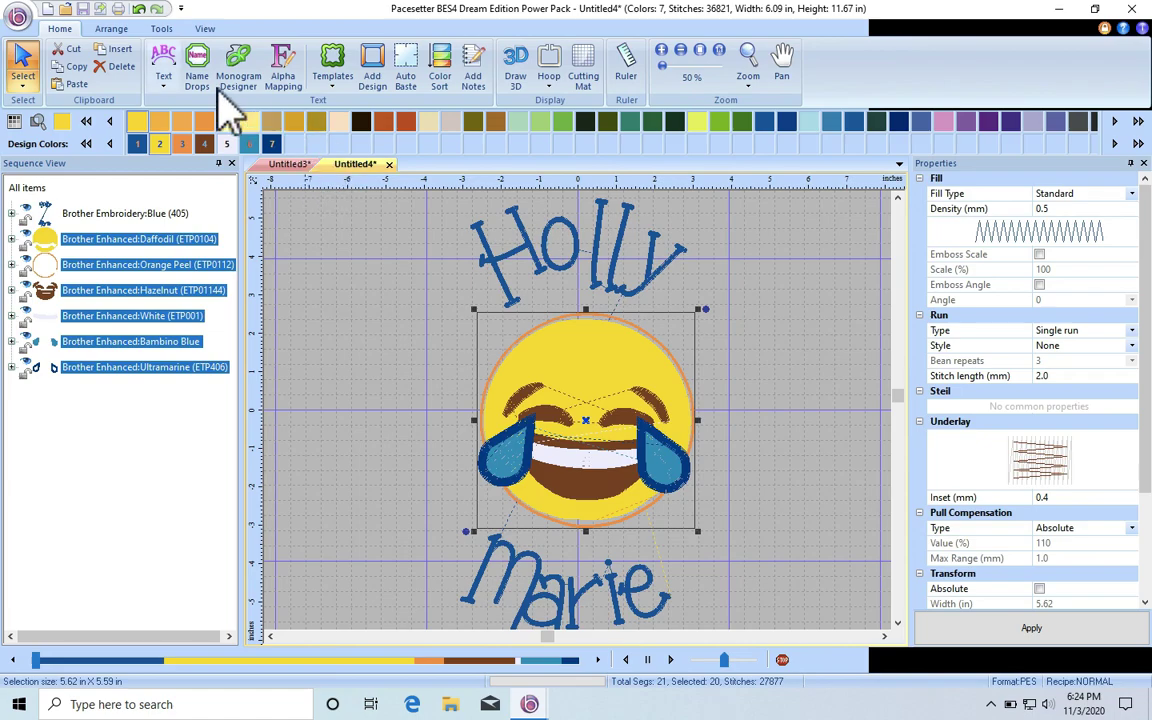
Create another new design and place a Monogram text object near its center
click(47, 9)
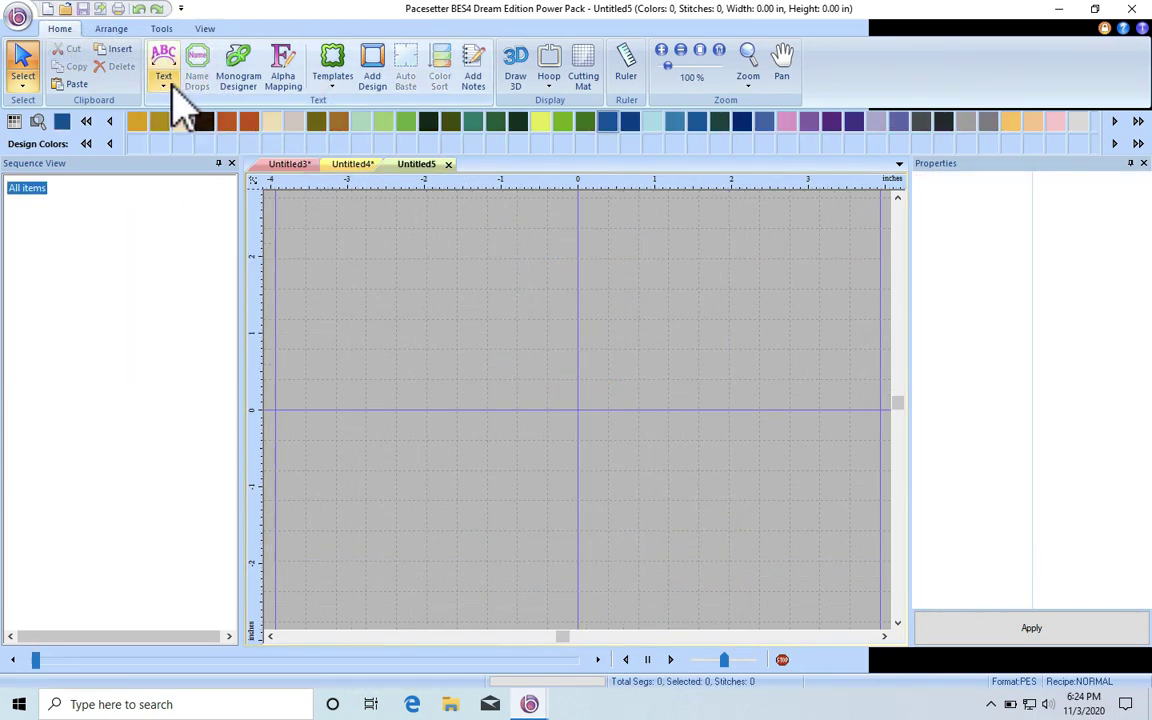
click(168, 72)
click(500, 132)
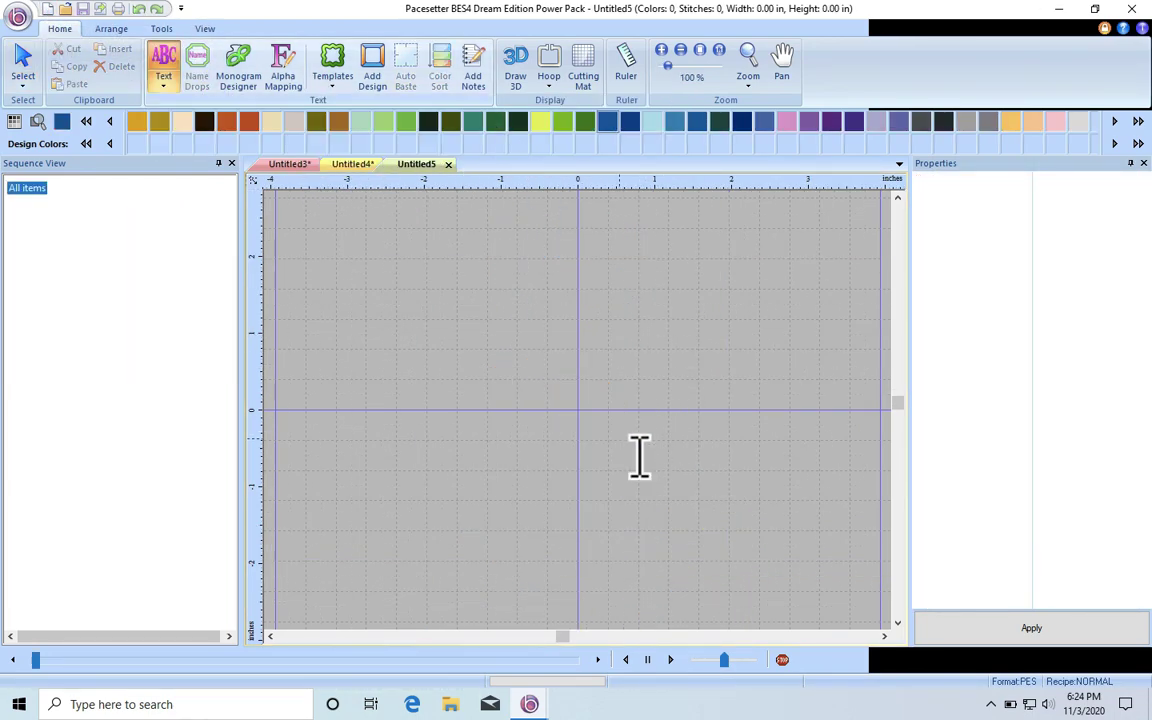
click(600, 425)
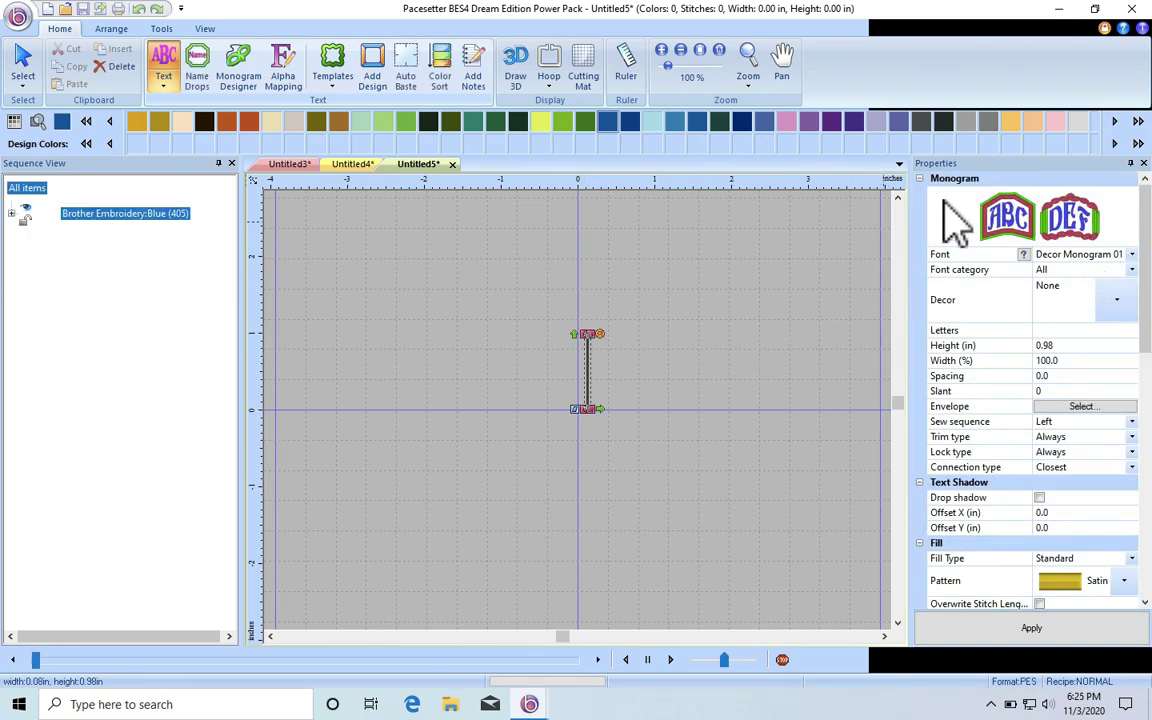
Set the monogram's font to Cartoon
click(1131, 254)
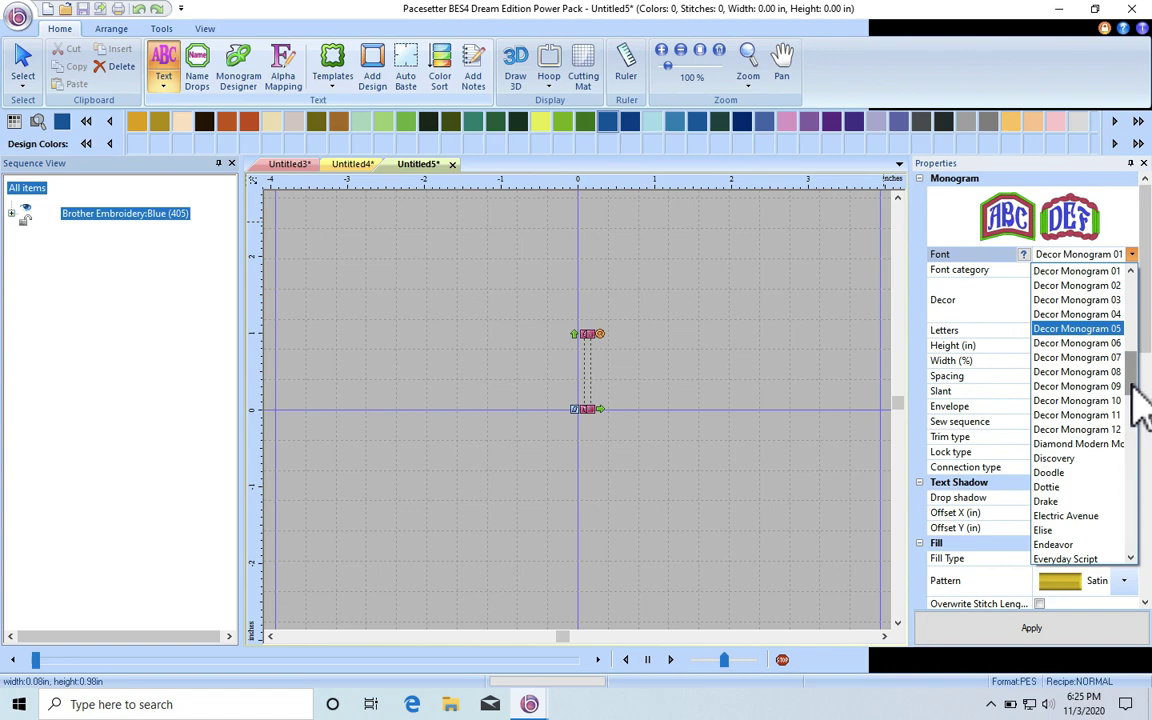
scroll(1131, 350, up, 6)
scroll(1140, 365, up, 5)
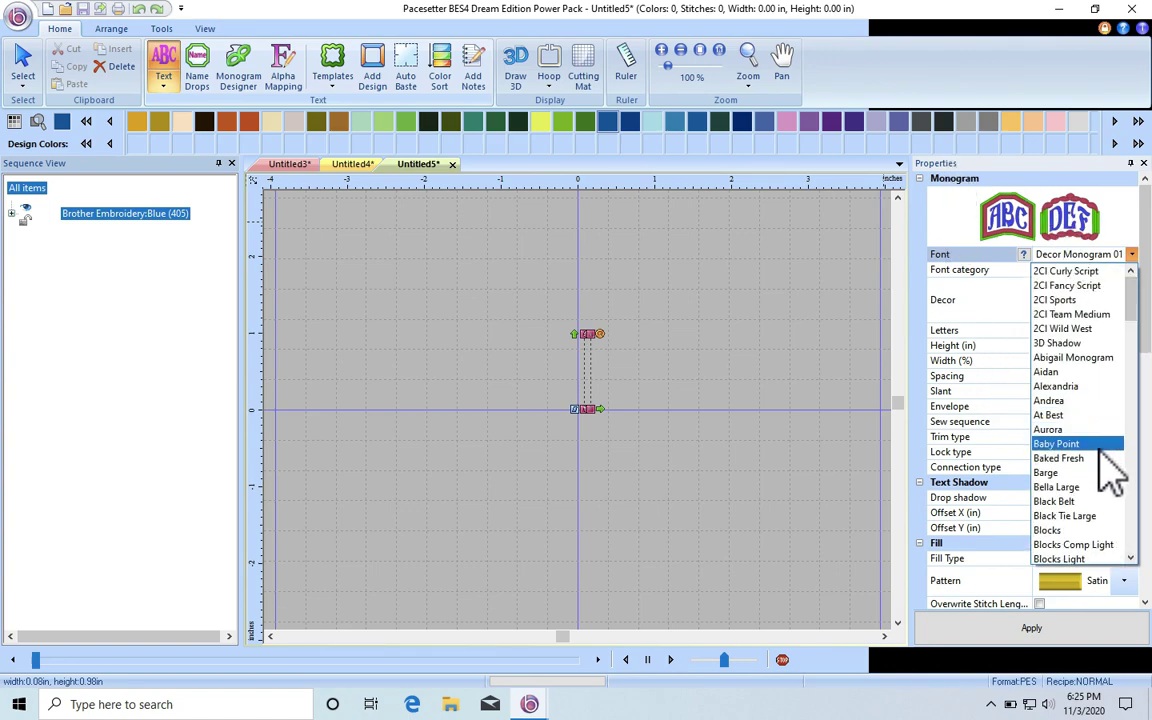
scroll(1103, 500, down, 3)
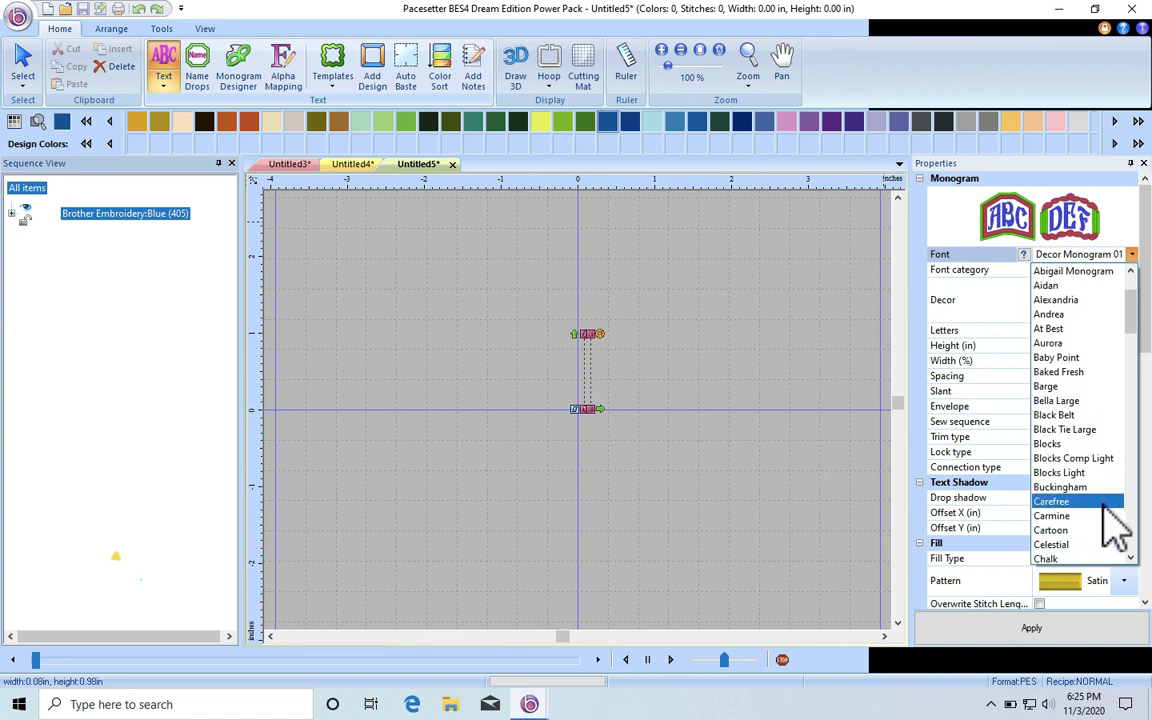
click(1108, 487)
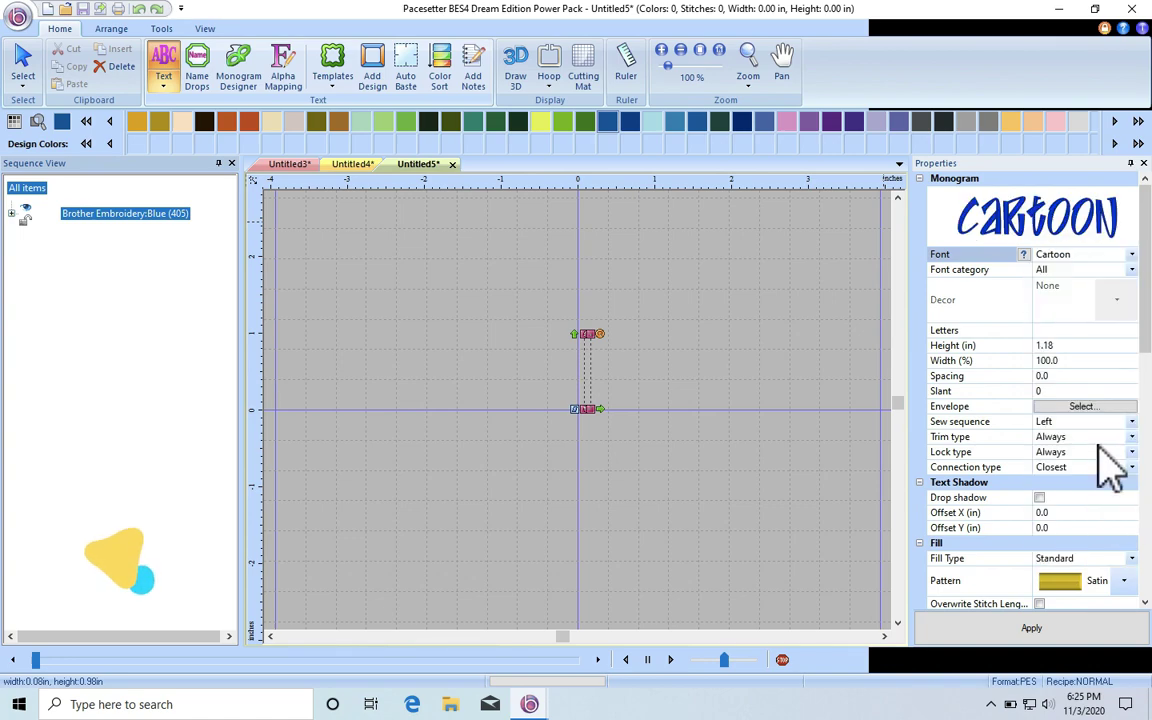
Enter HCM as the monogram's letters and generate the lettering
click(1072, 332)
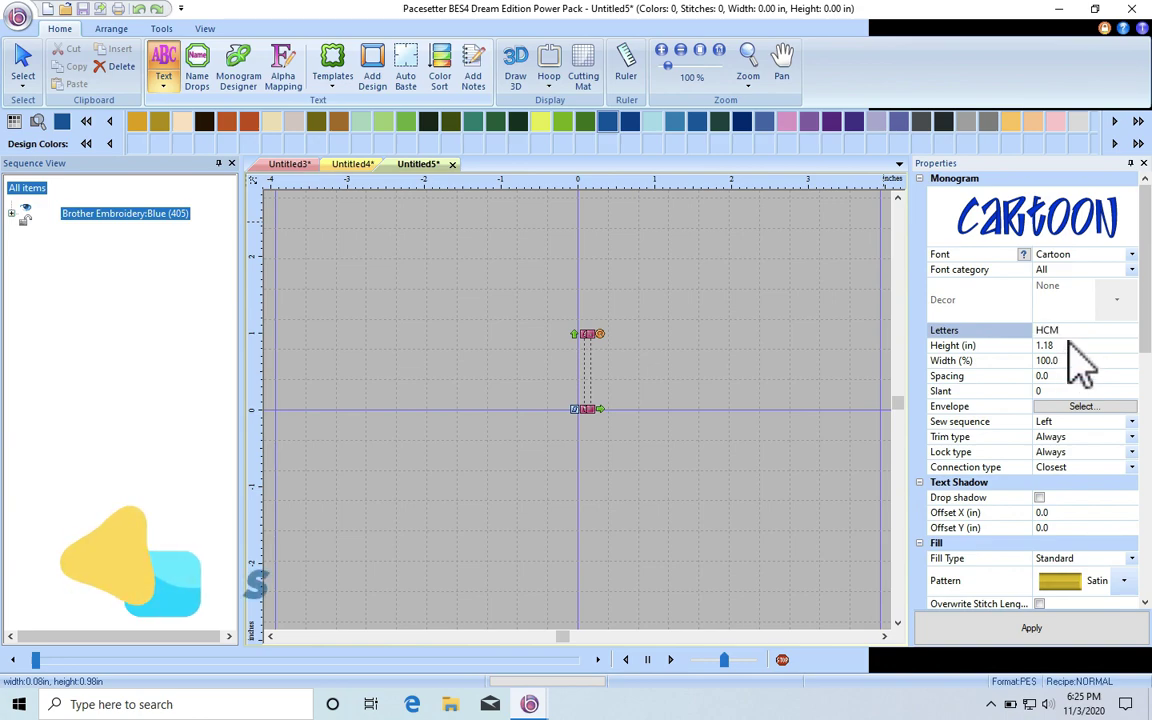
text(HCM)
click(1030, 632)
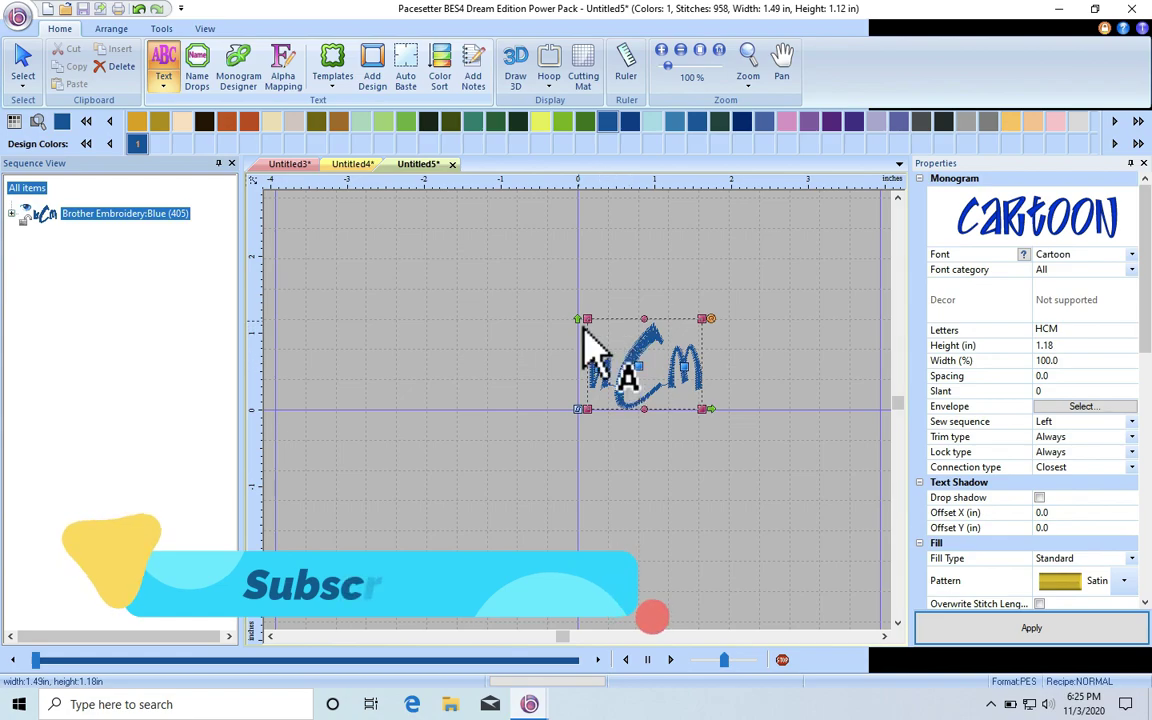
Scale the monogram up freehand to about 2.66 inches wide and 2.11 inches high, accepting the satin width
drag(604, 342, 609, 275)
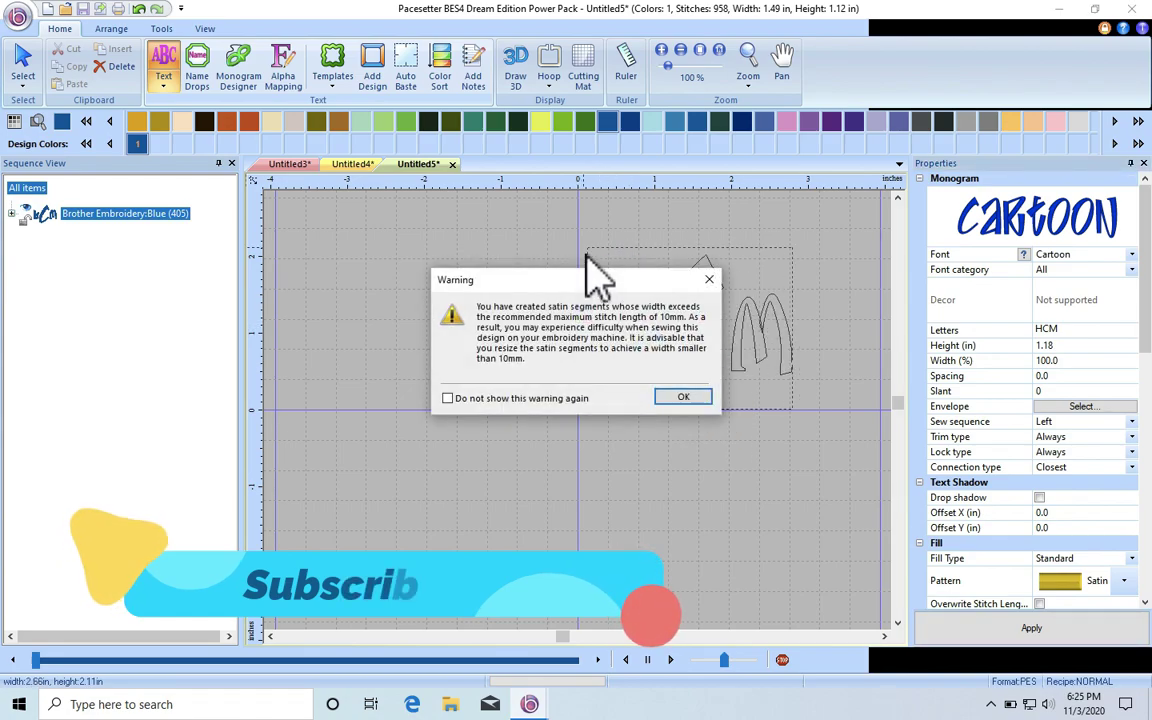
click(683, 397)
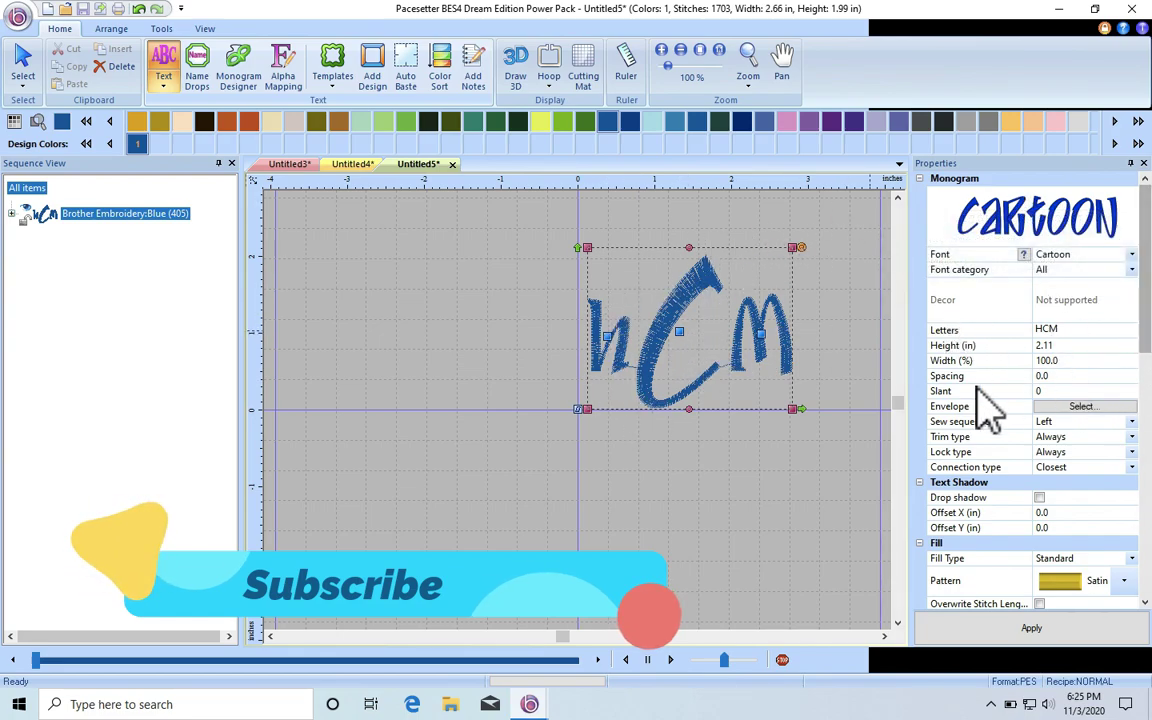
Change the monogram's font to Classico and apply it to the lettering
click(1132, 254)
click(1106, 342)
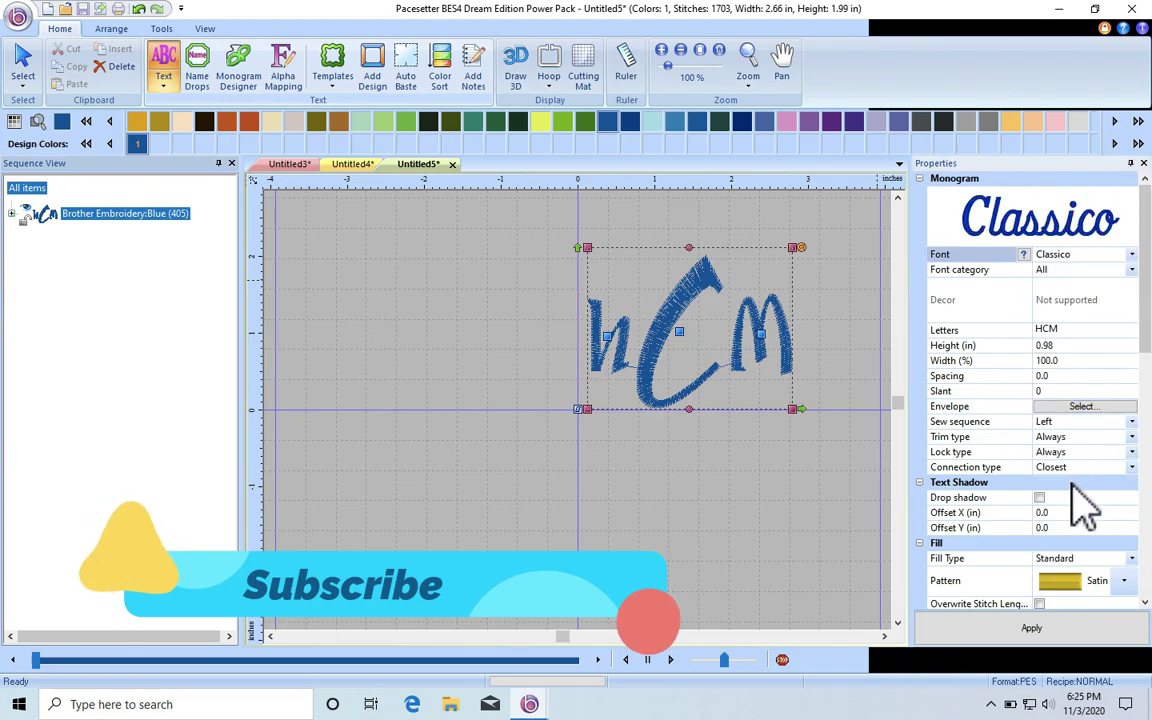
click(1060, 638)
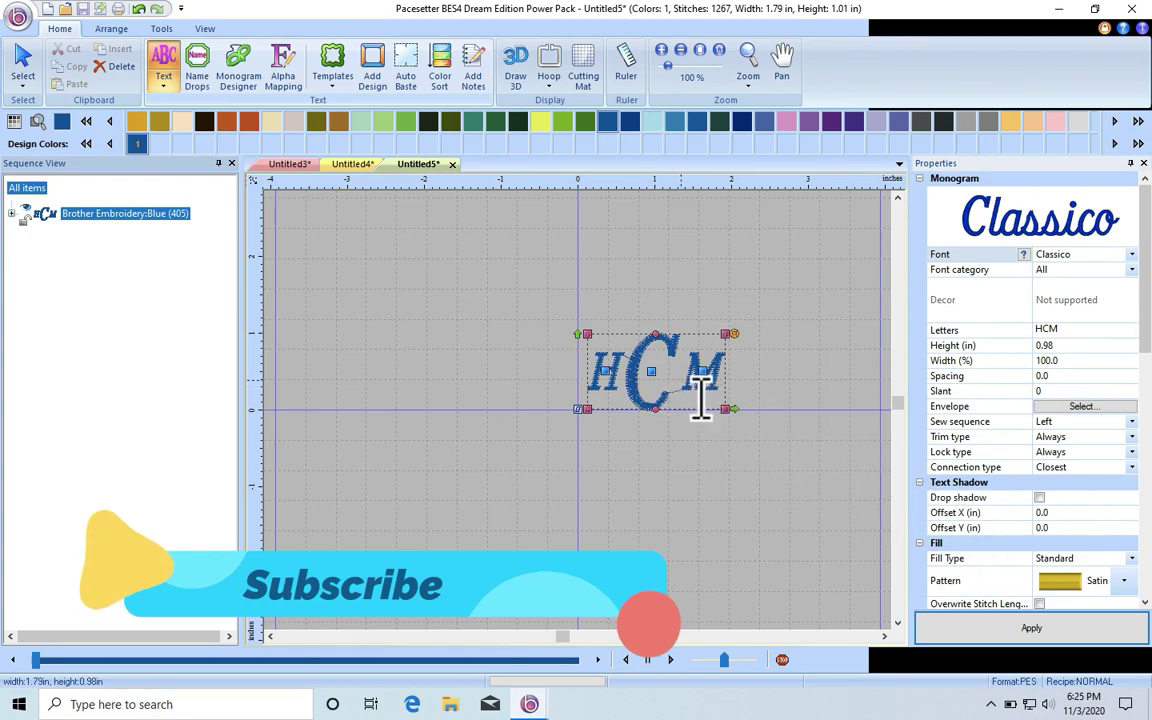
Set up a 100 x 100 mm hoop around the monogram and display its stitches in 3D
click(549, 65)
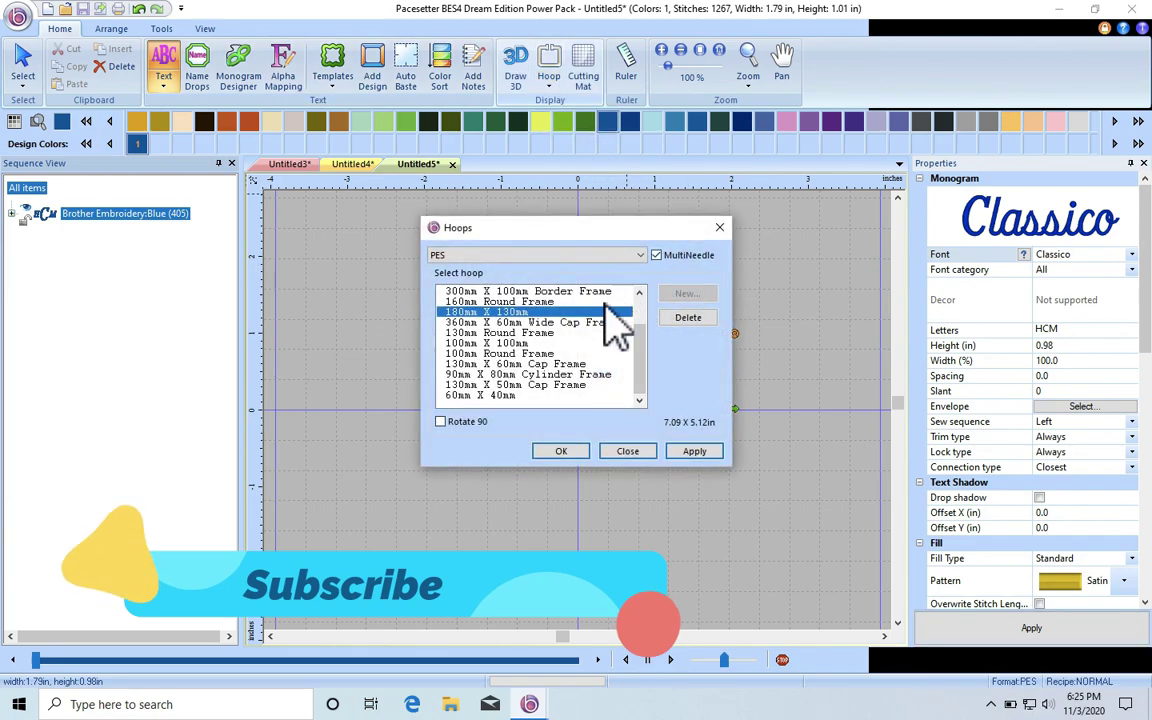
click(552, 343)
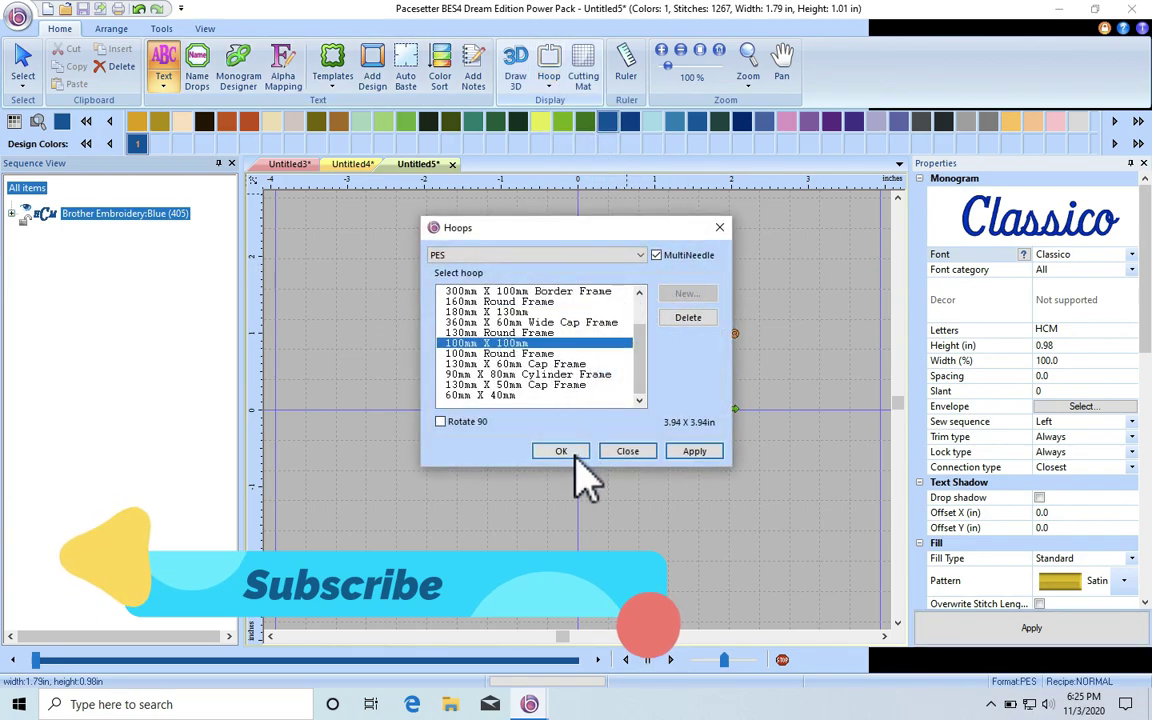
click(566, 453)
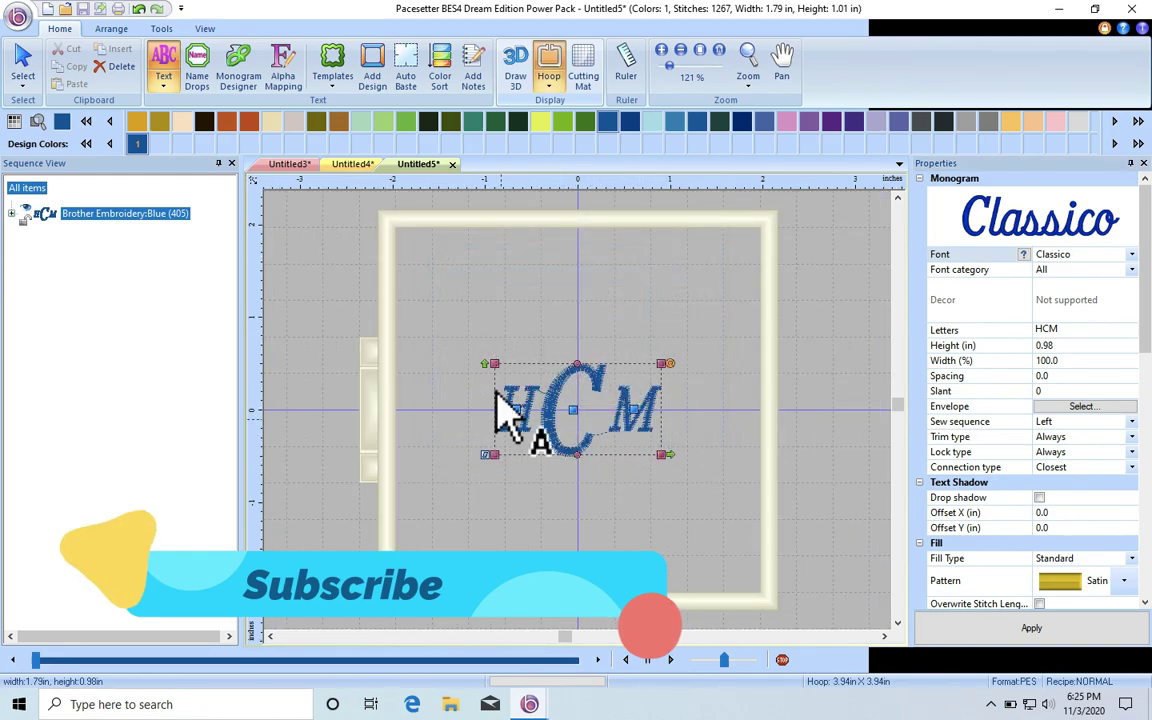
click(591, 355)
click(515, 65)
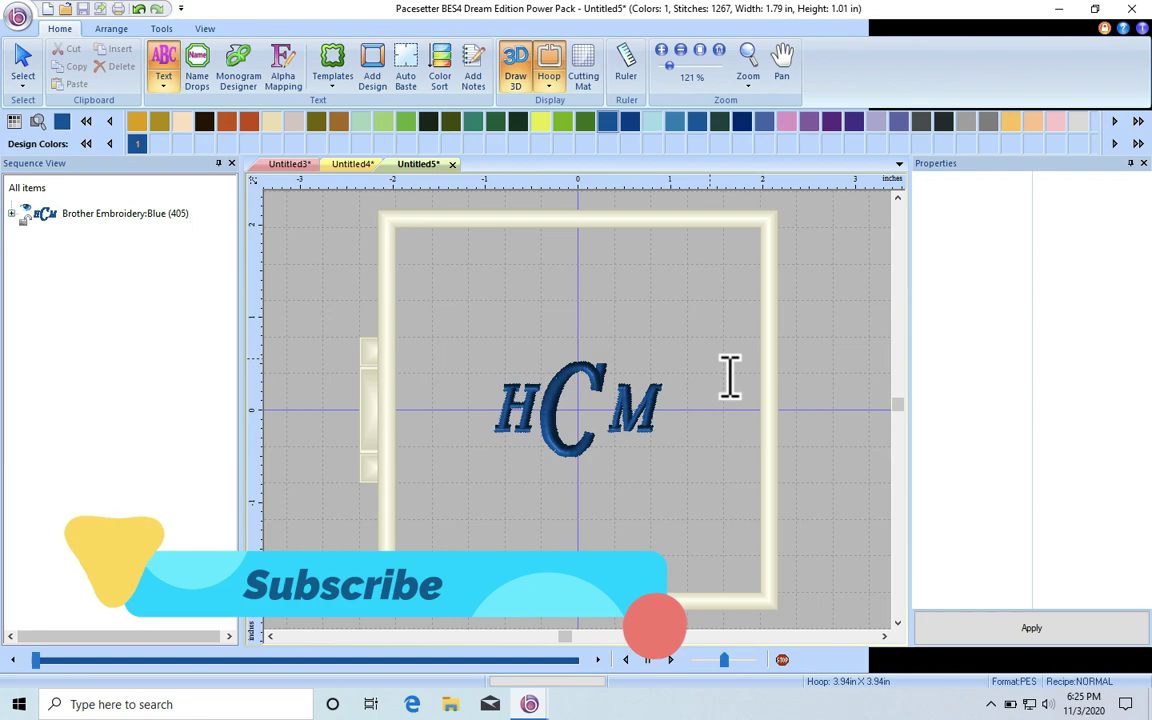
click(18, 18)
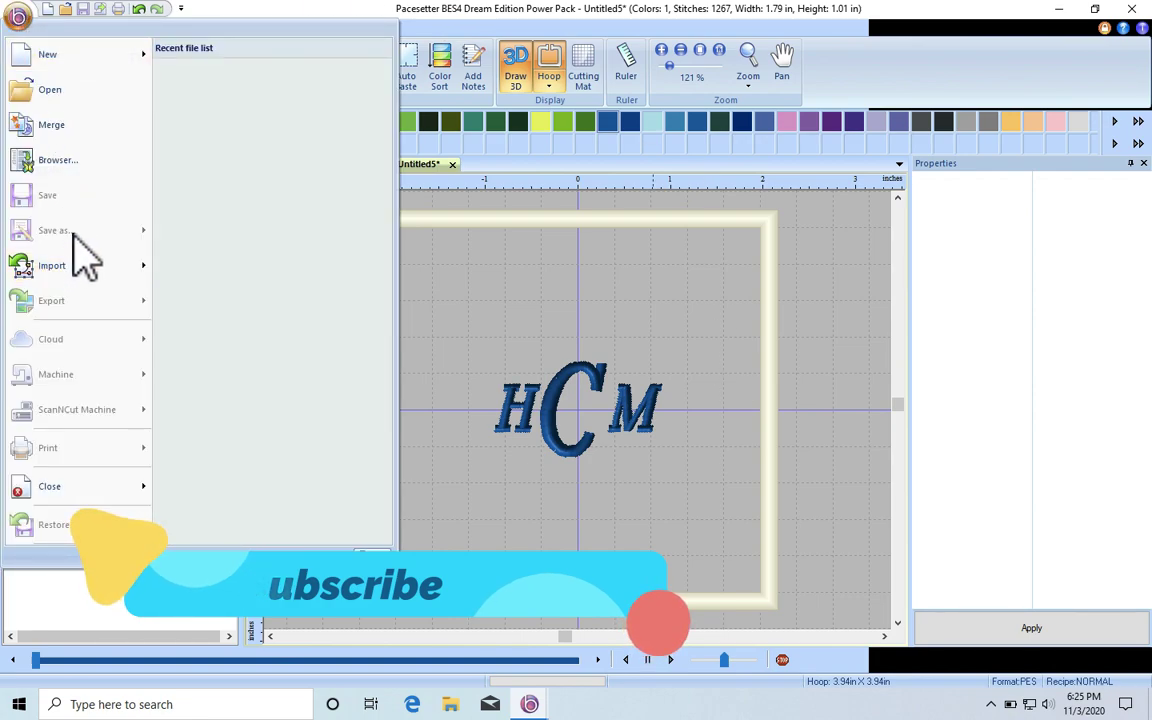
mouse_move(147, 266)
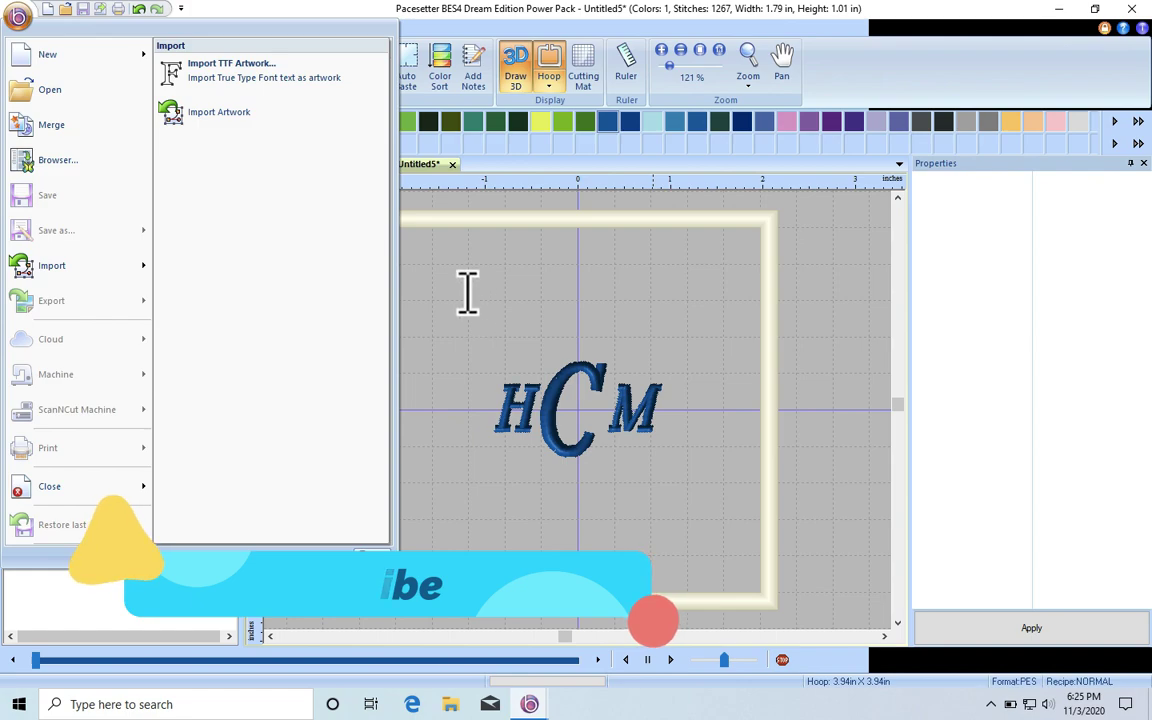
click(1020, 20)
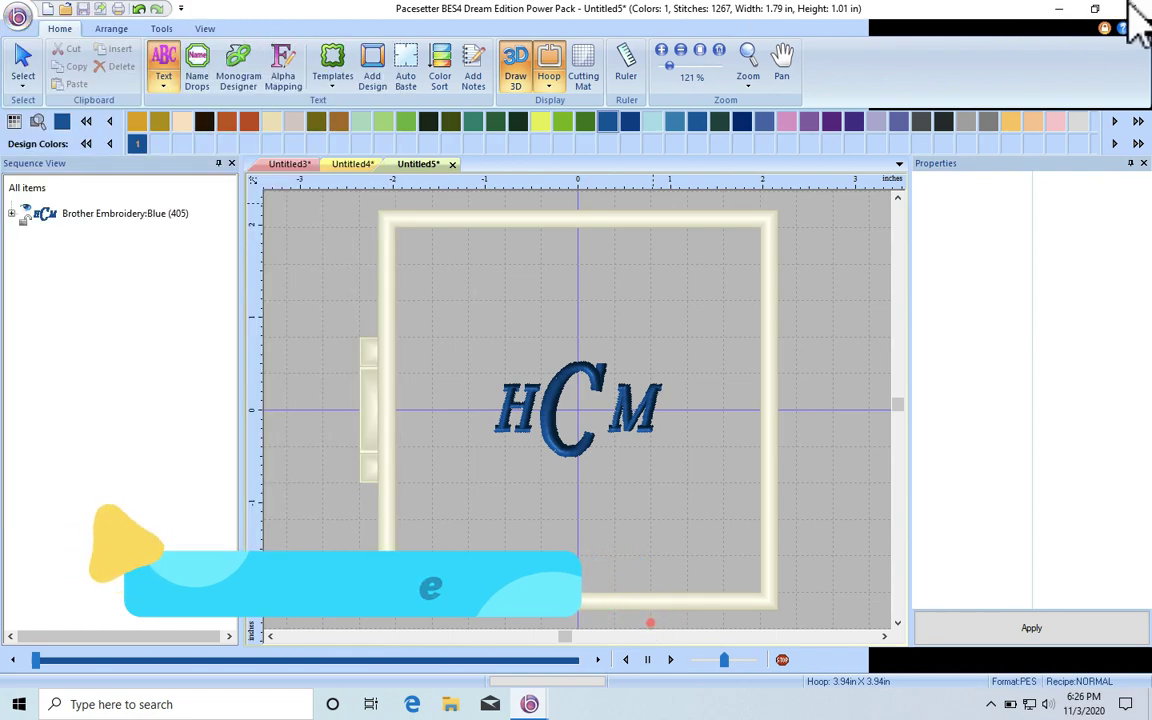